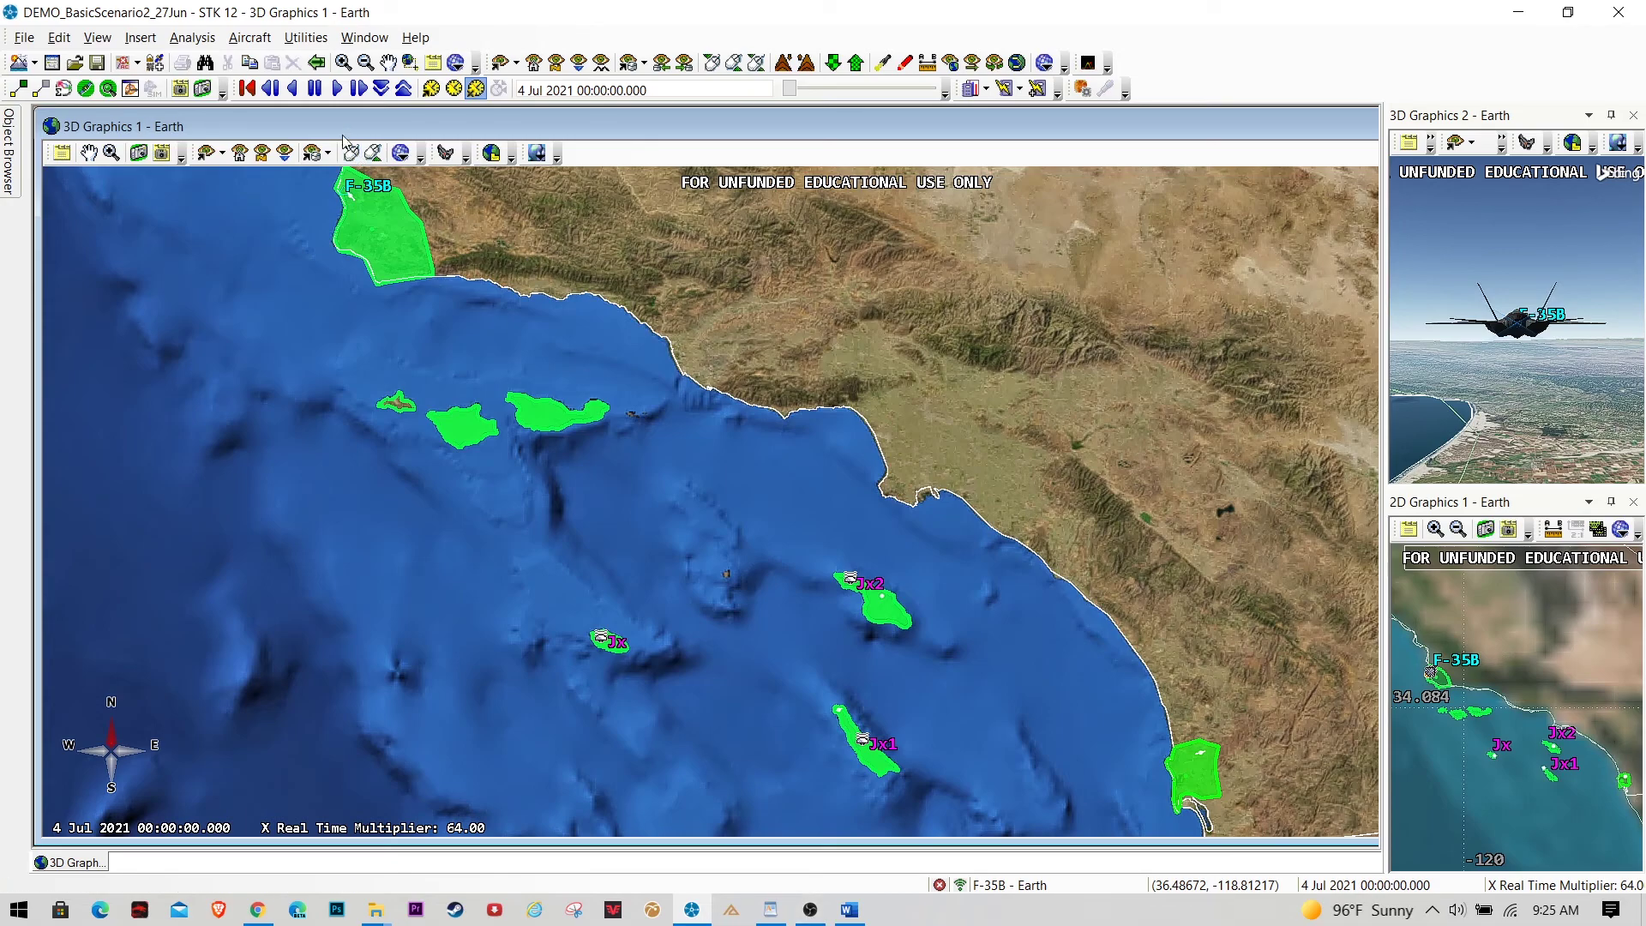
Play the scenario animation forward so the F-35B flies across the coastal coverage areas
left_click(337, 90)
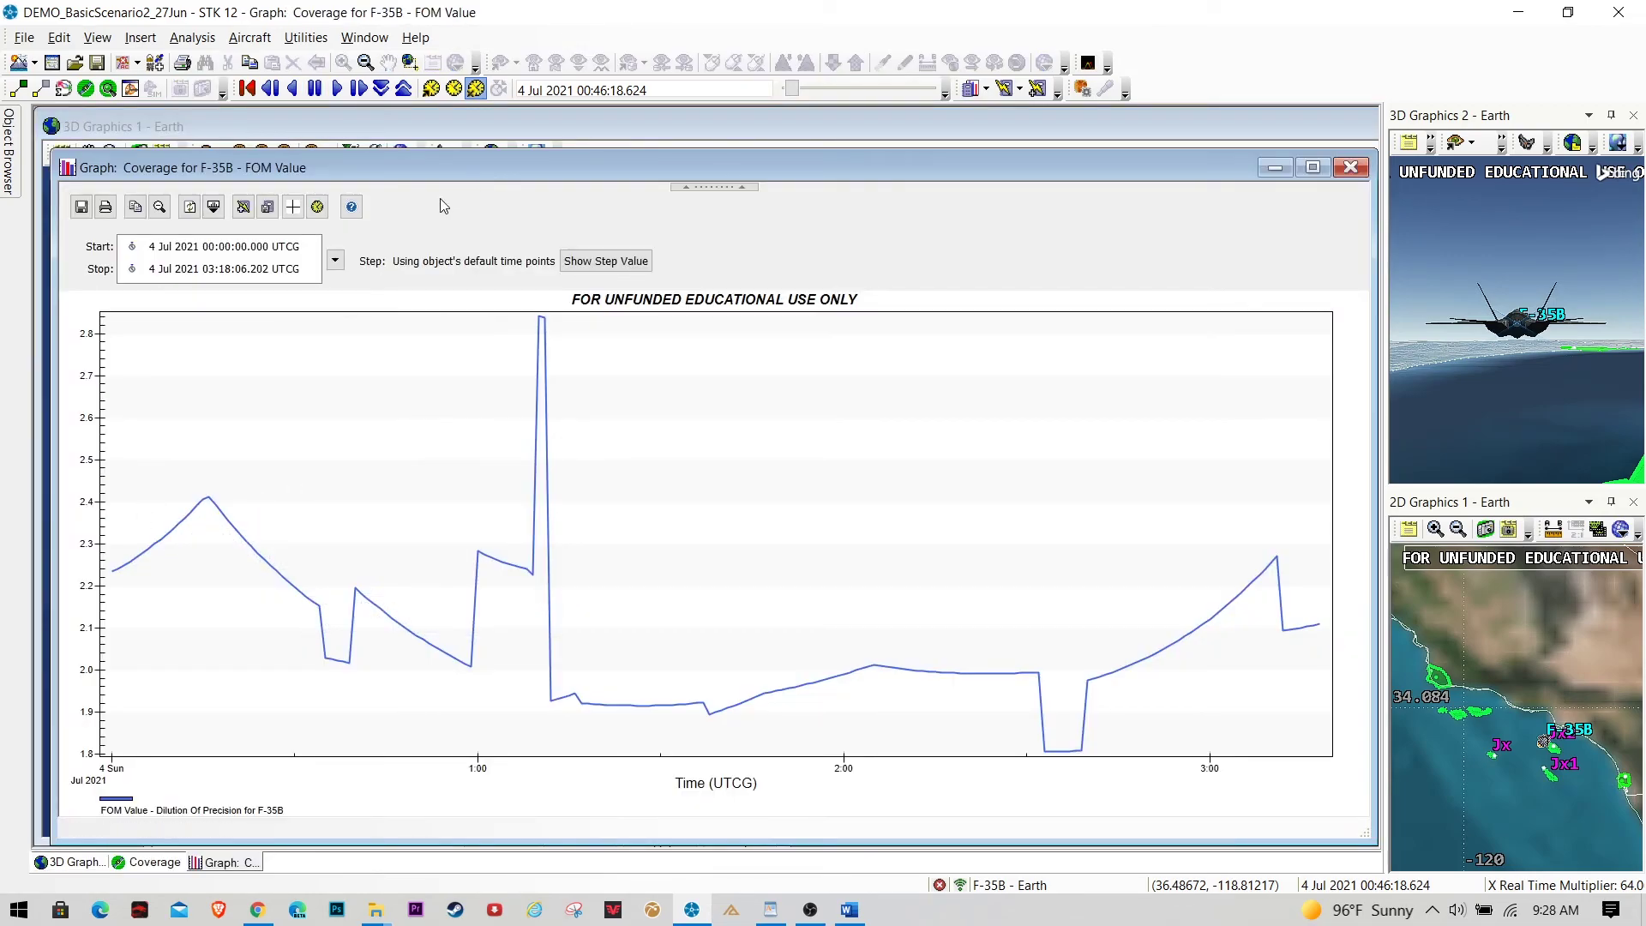
Bring the F-35B Dilution of Precision FOM graph to the front, then resume the animation
mouse_move(255, 523)
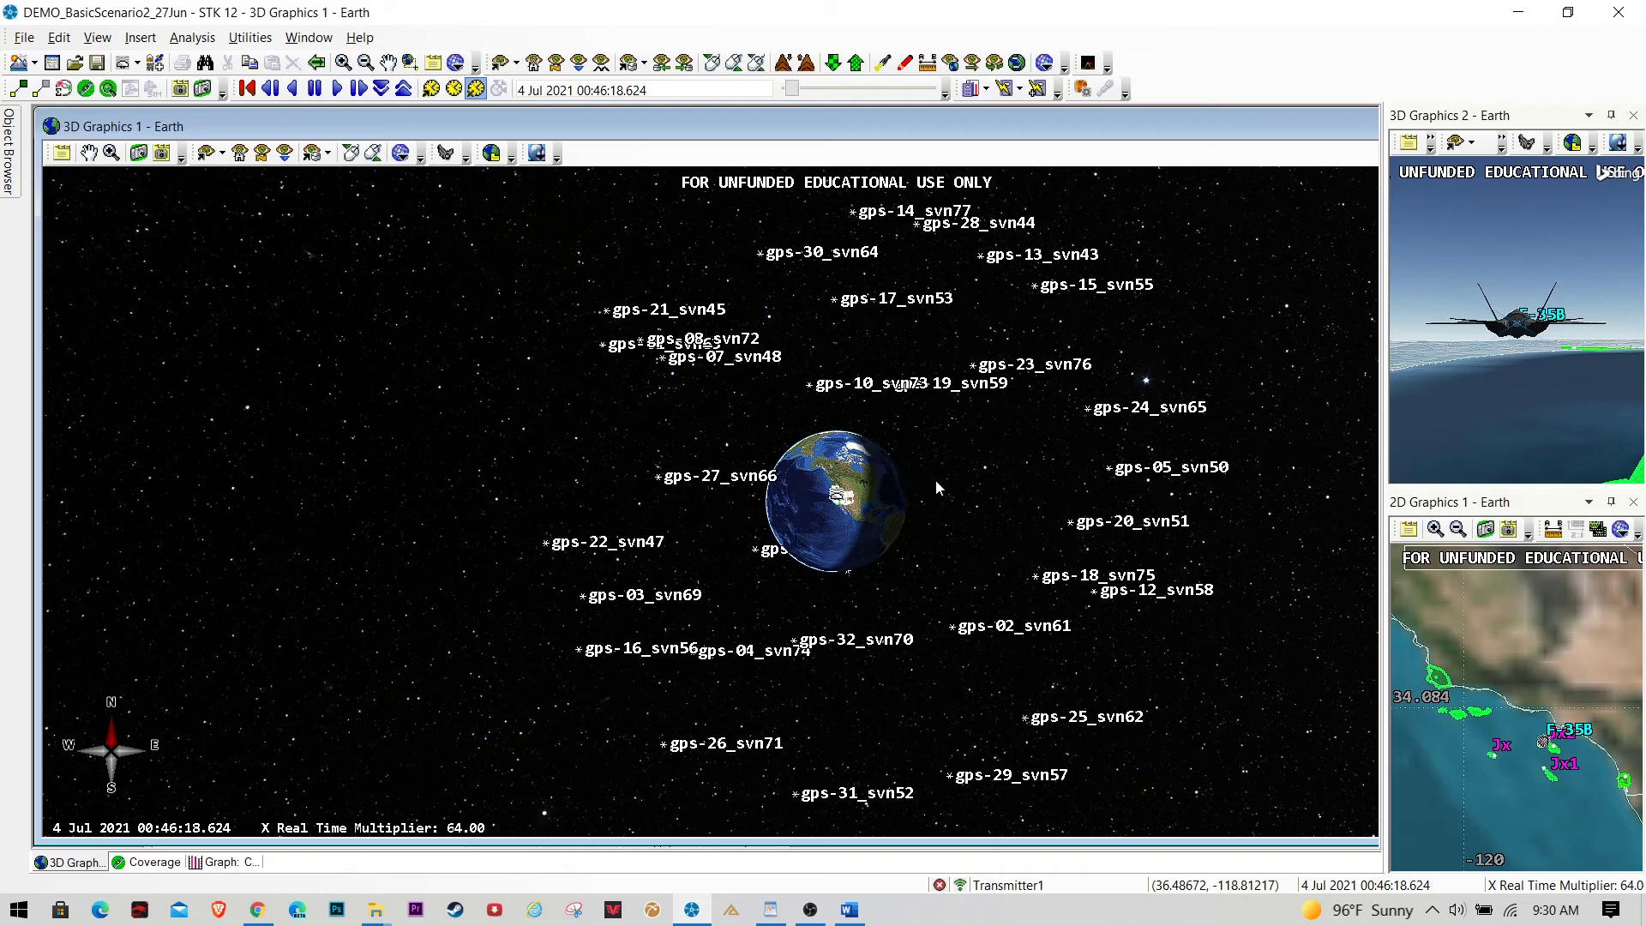
key("ctrl+Tab")
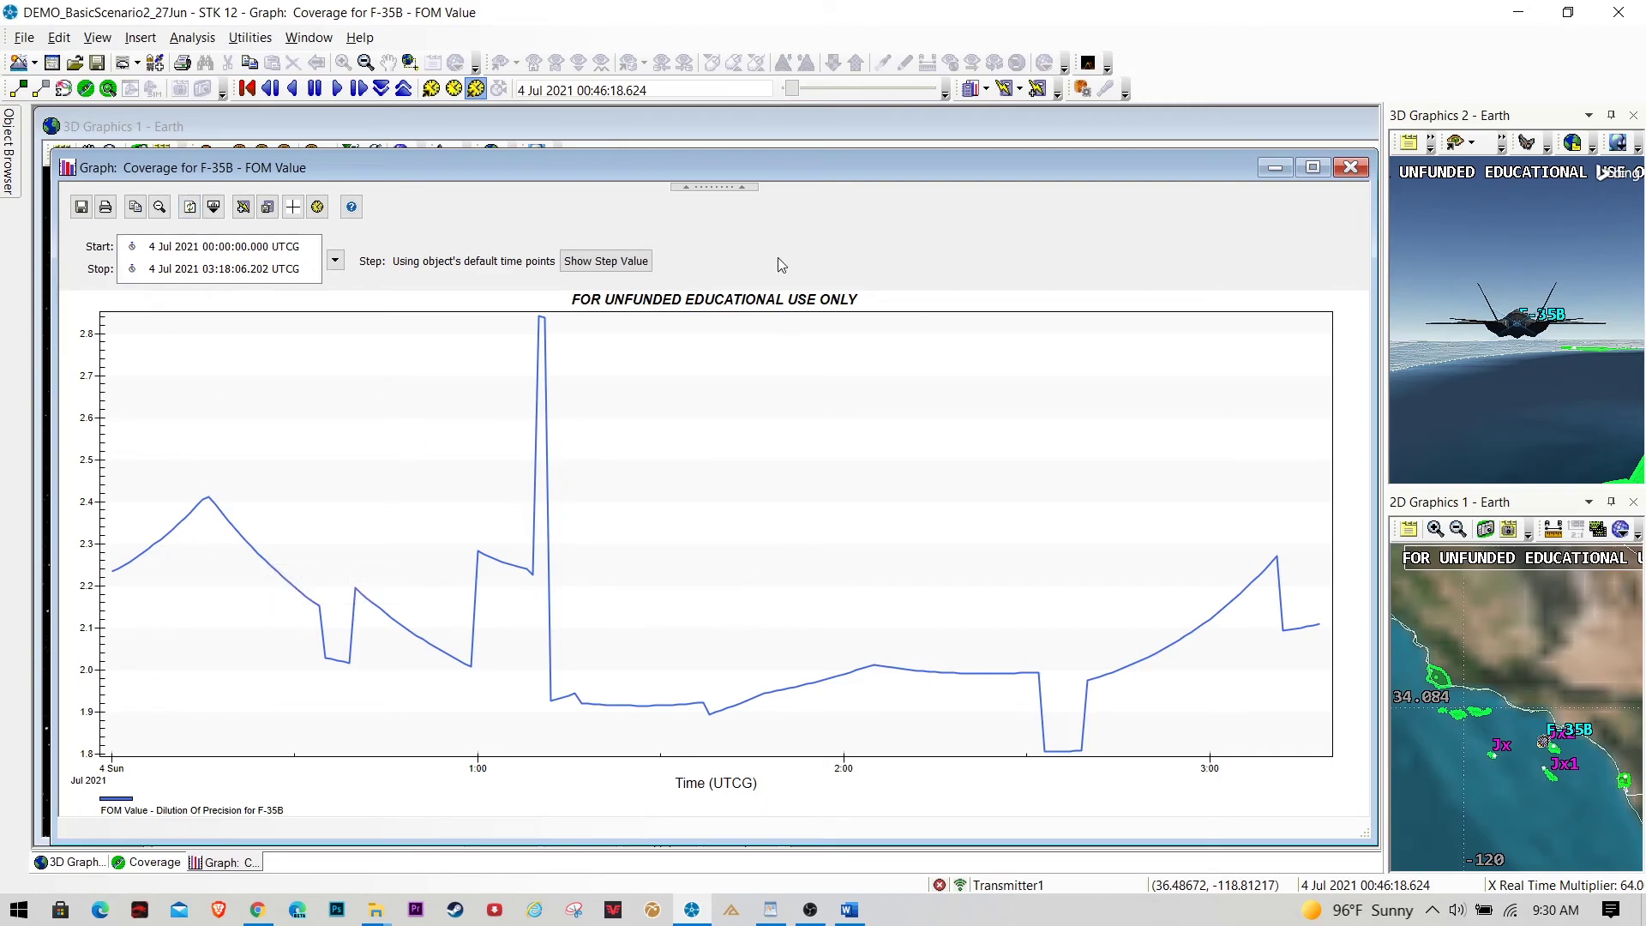
mouse_move(143, 596)
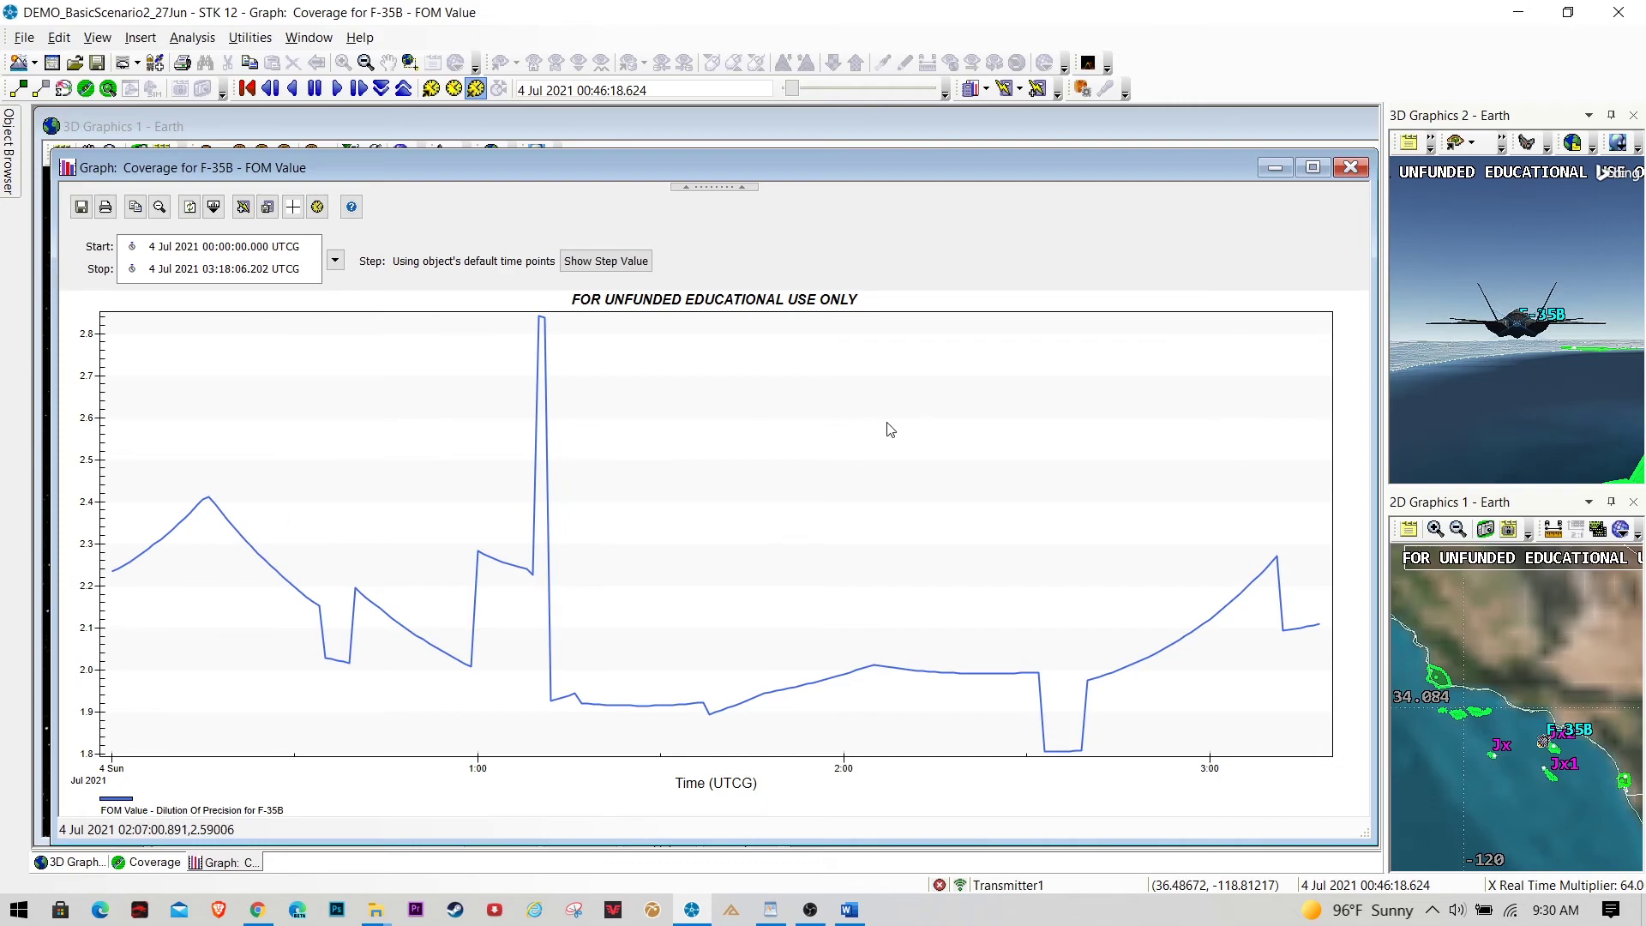
left_click(337, 89)
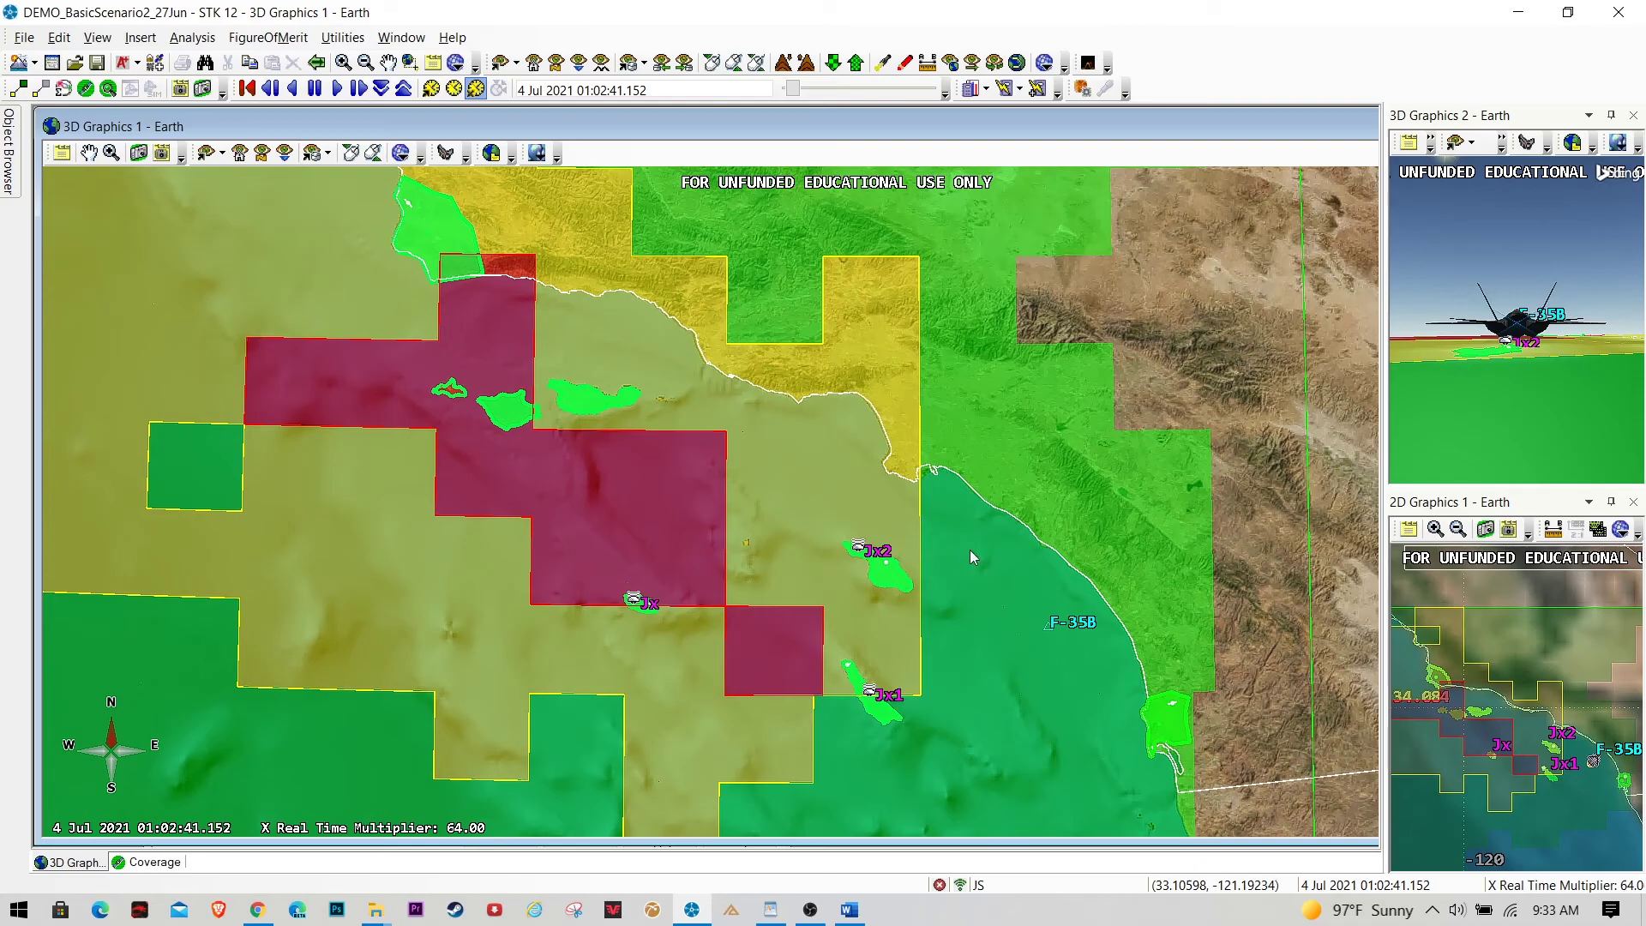
Switch the J/S coverage contours to Natural Neighbor interpolation and frame them on the map
right_click_drag(986, 557, 990, 513)
double_click(989, 513)
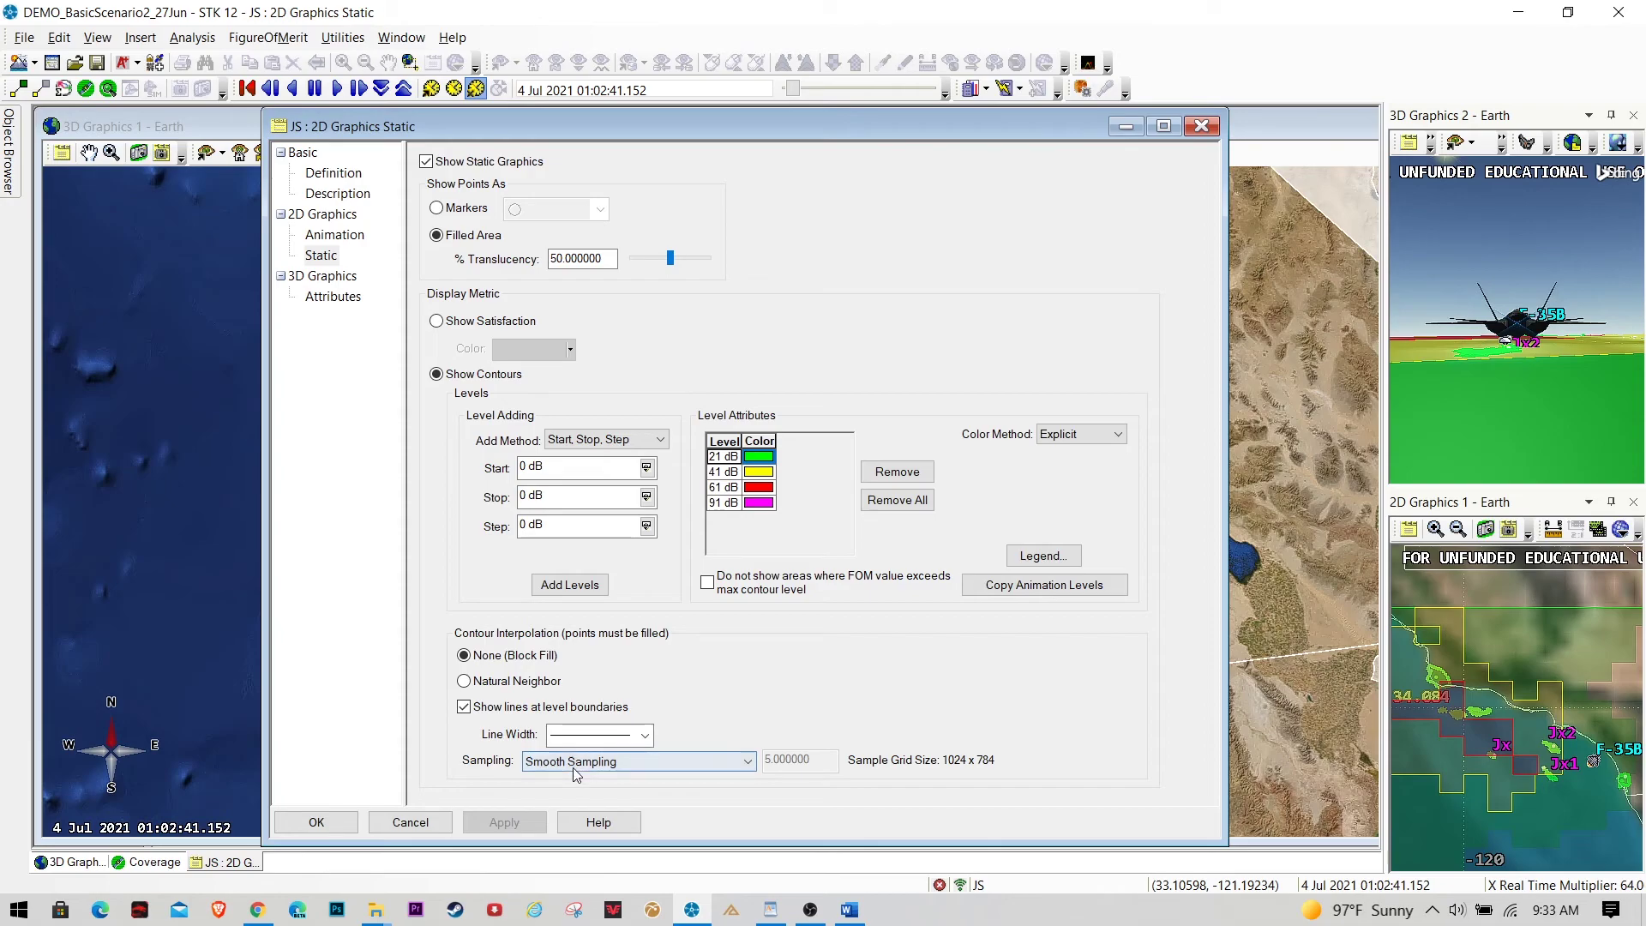
left_click(503, 686)
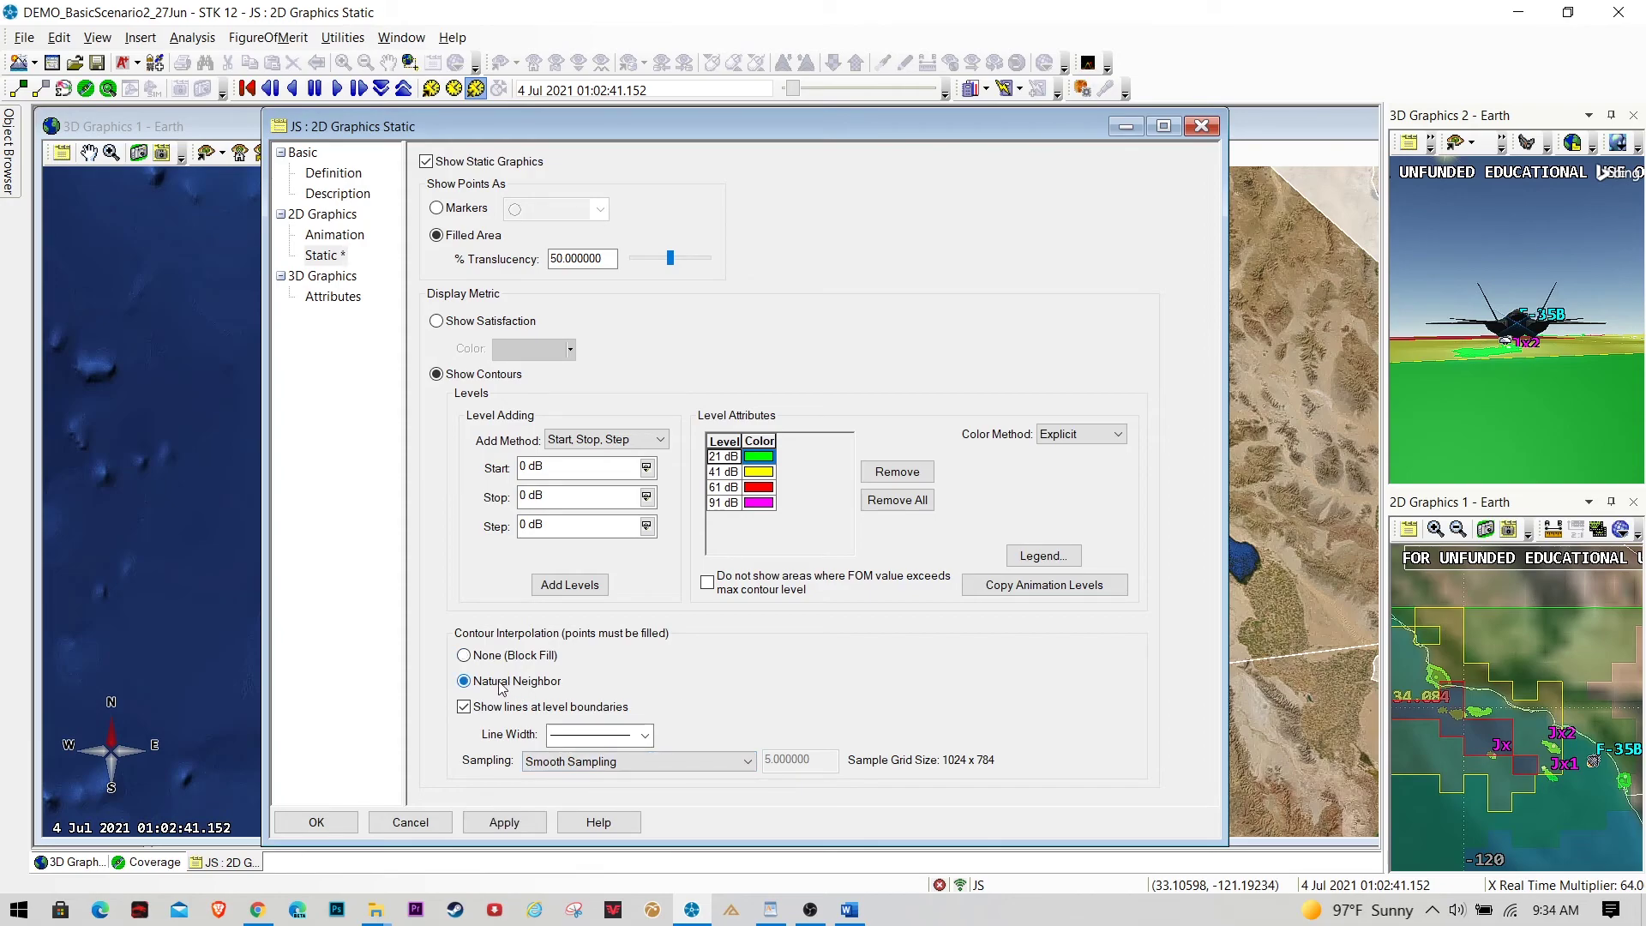
key("Return")
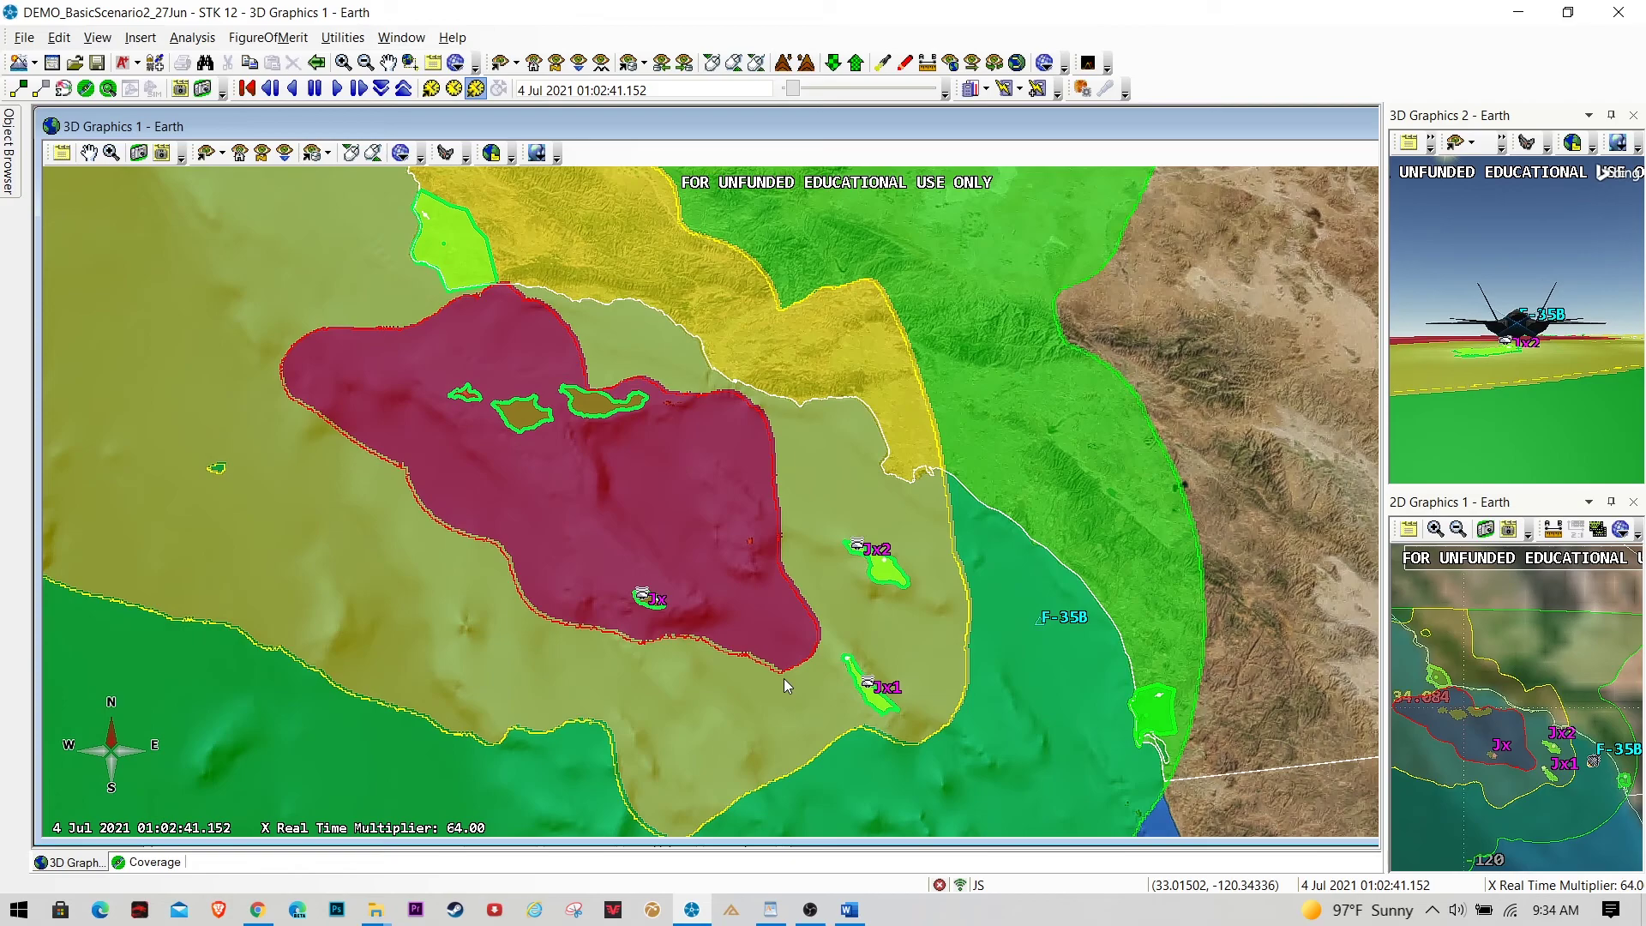
left_click_drag(866, 690, 891, 667)
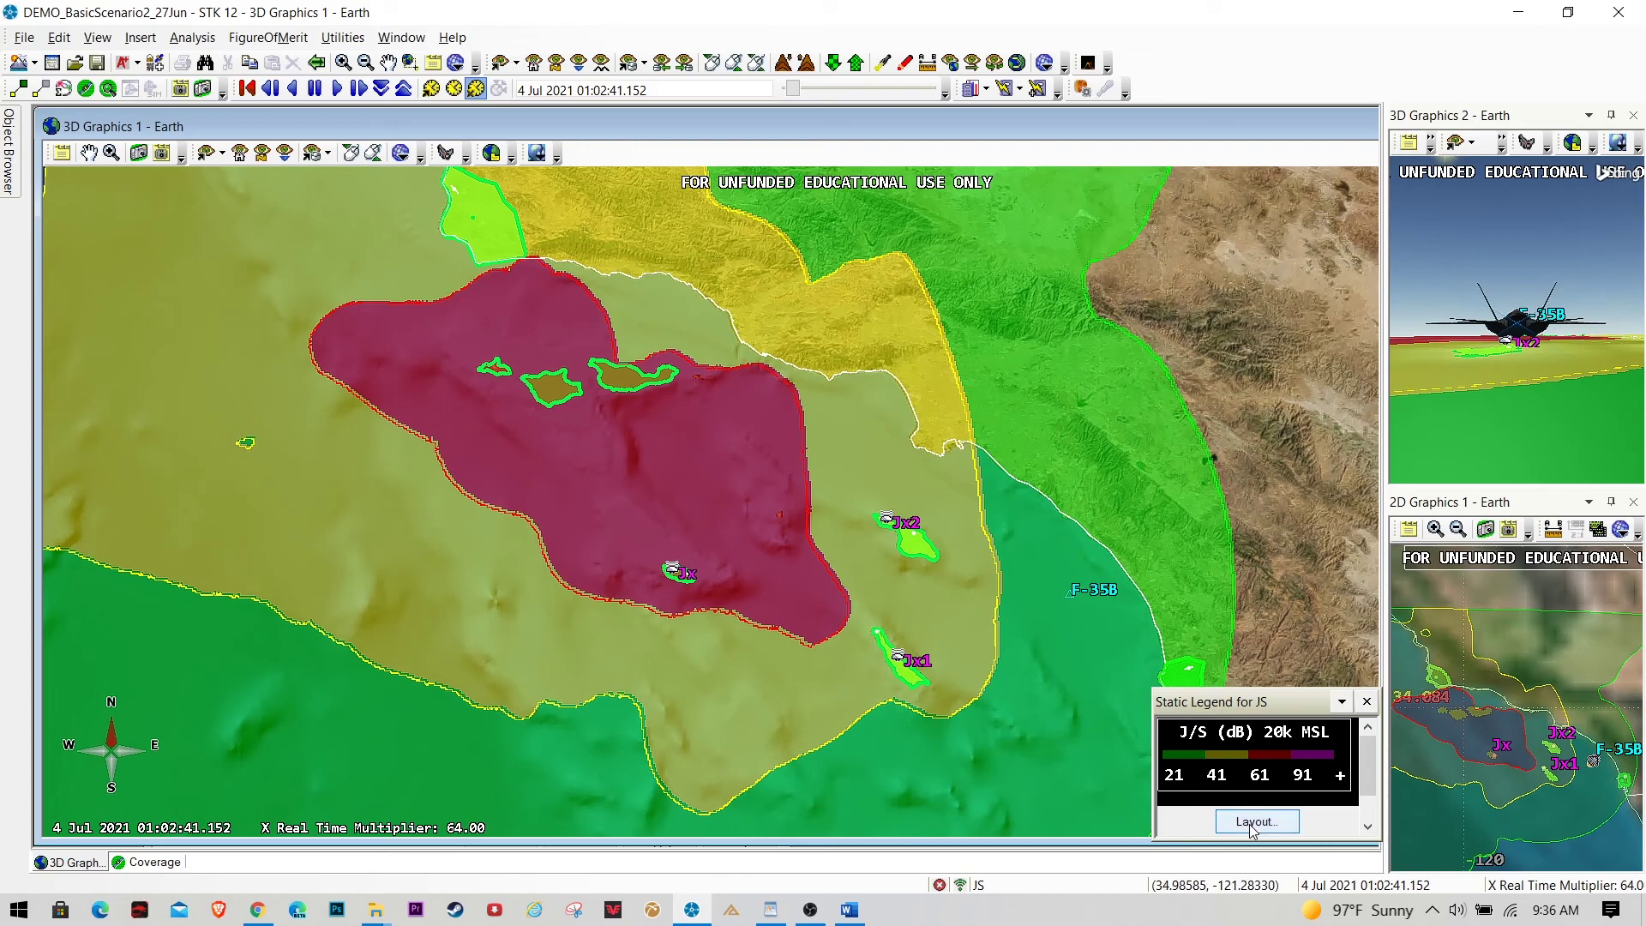
Show the J/S legend in the 2D Graphics window at pixel location 5, 5
left_click_drag(1206, 695, 1111, 631)
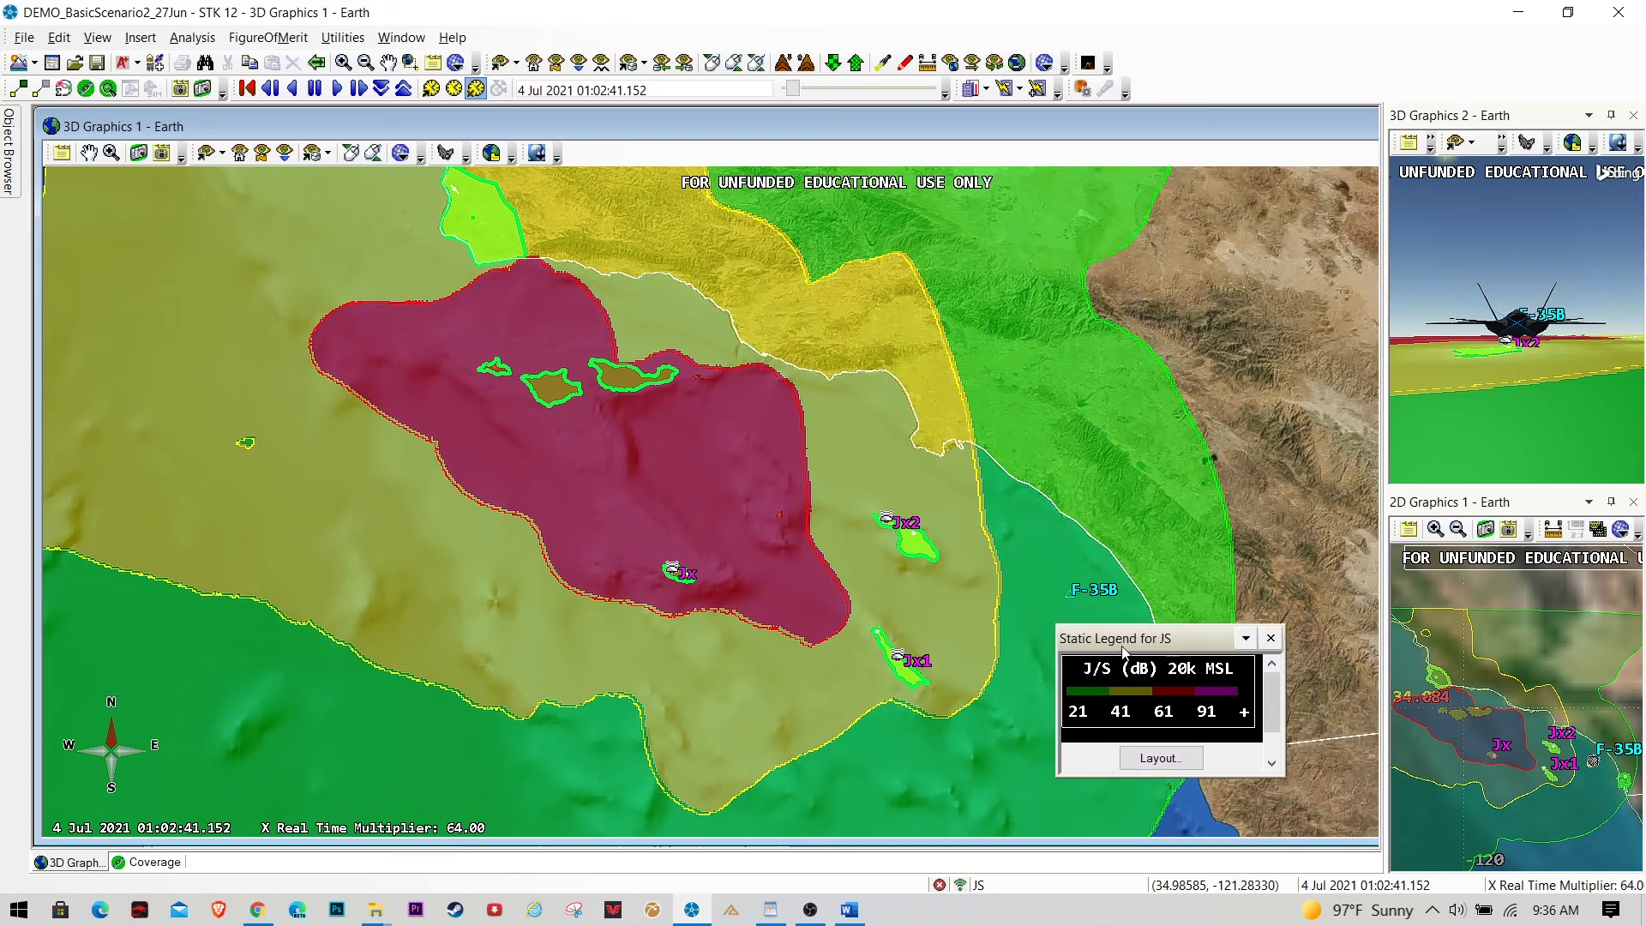
left_click(1157, 759)
left_click(675, 216)
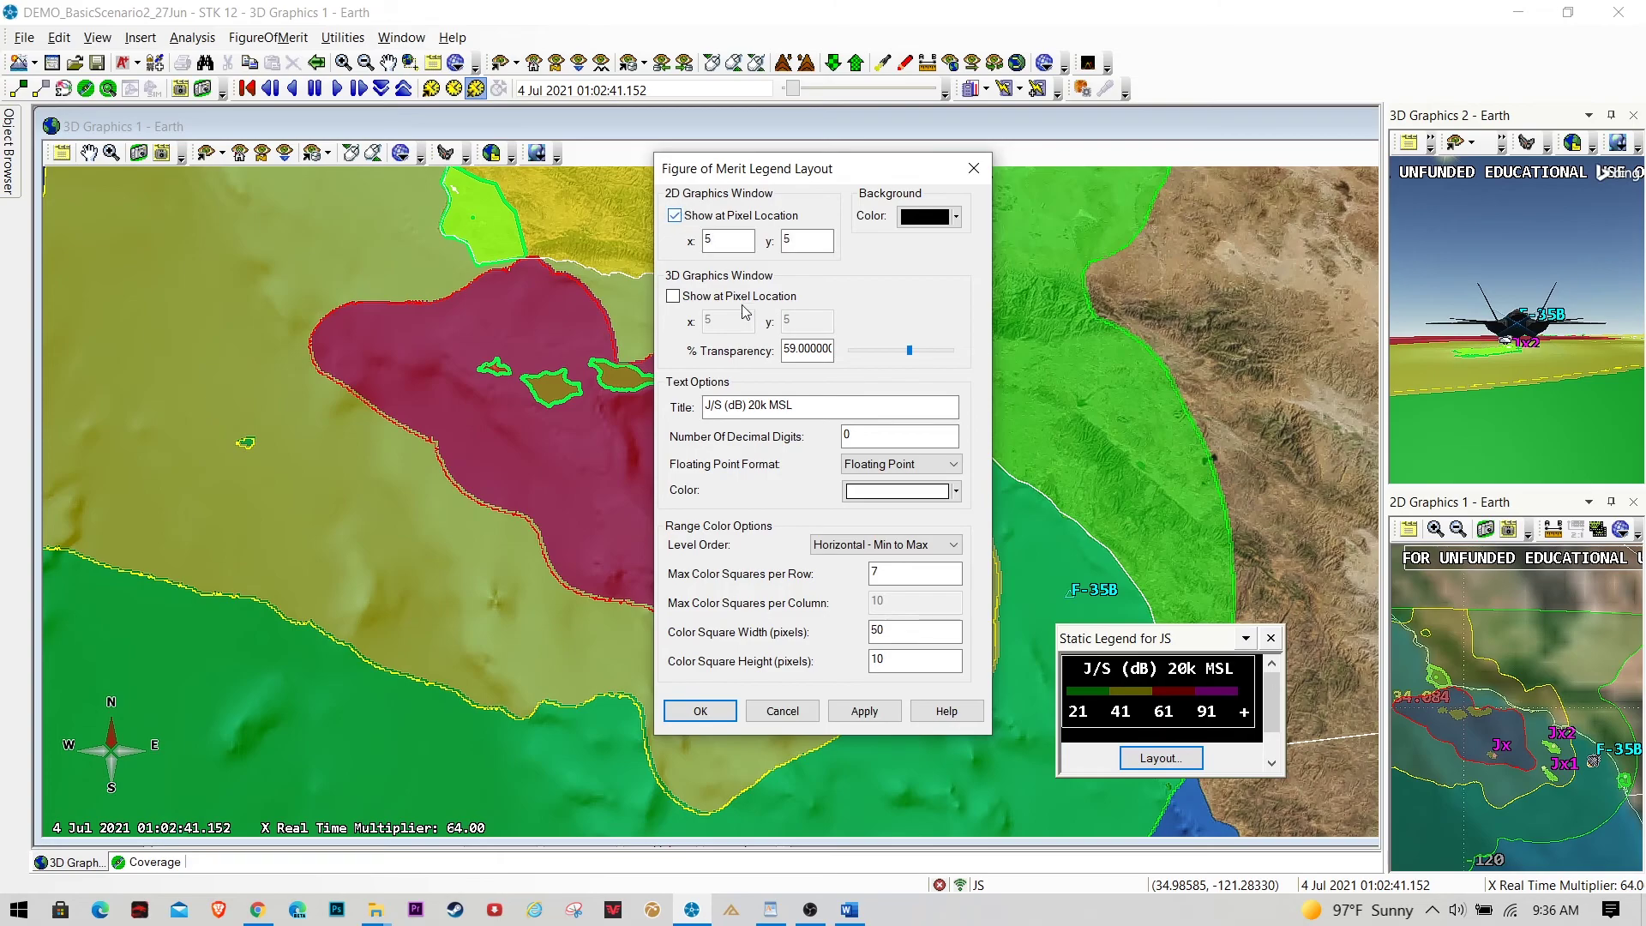
left_click(873, 712)
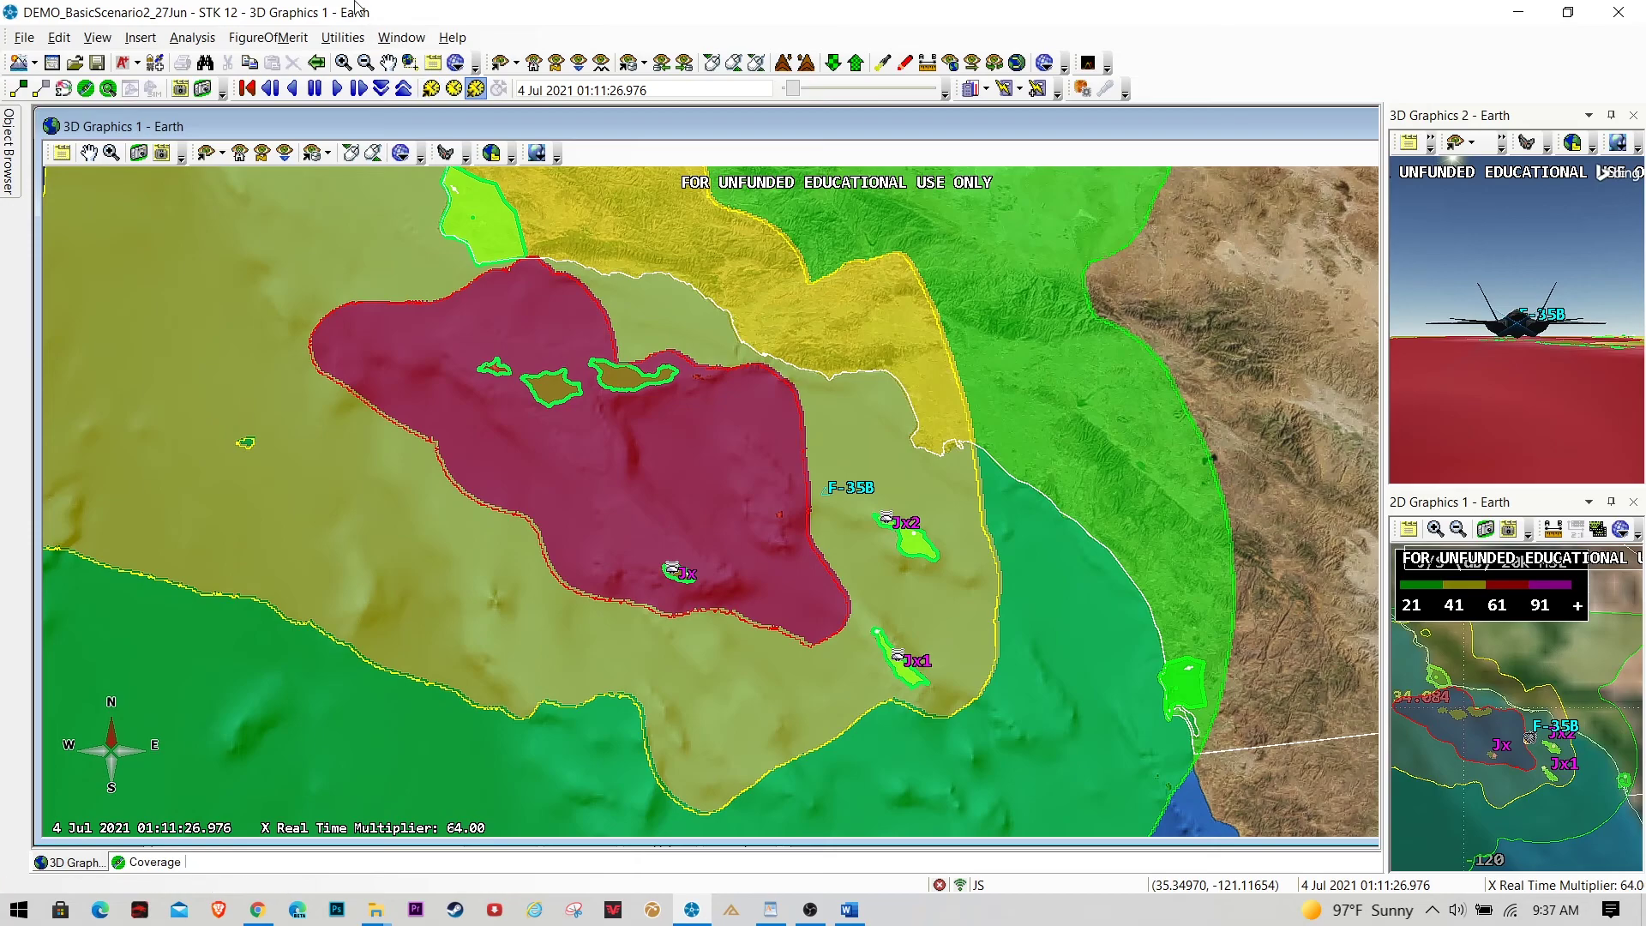
left_click(897, 620)
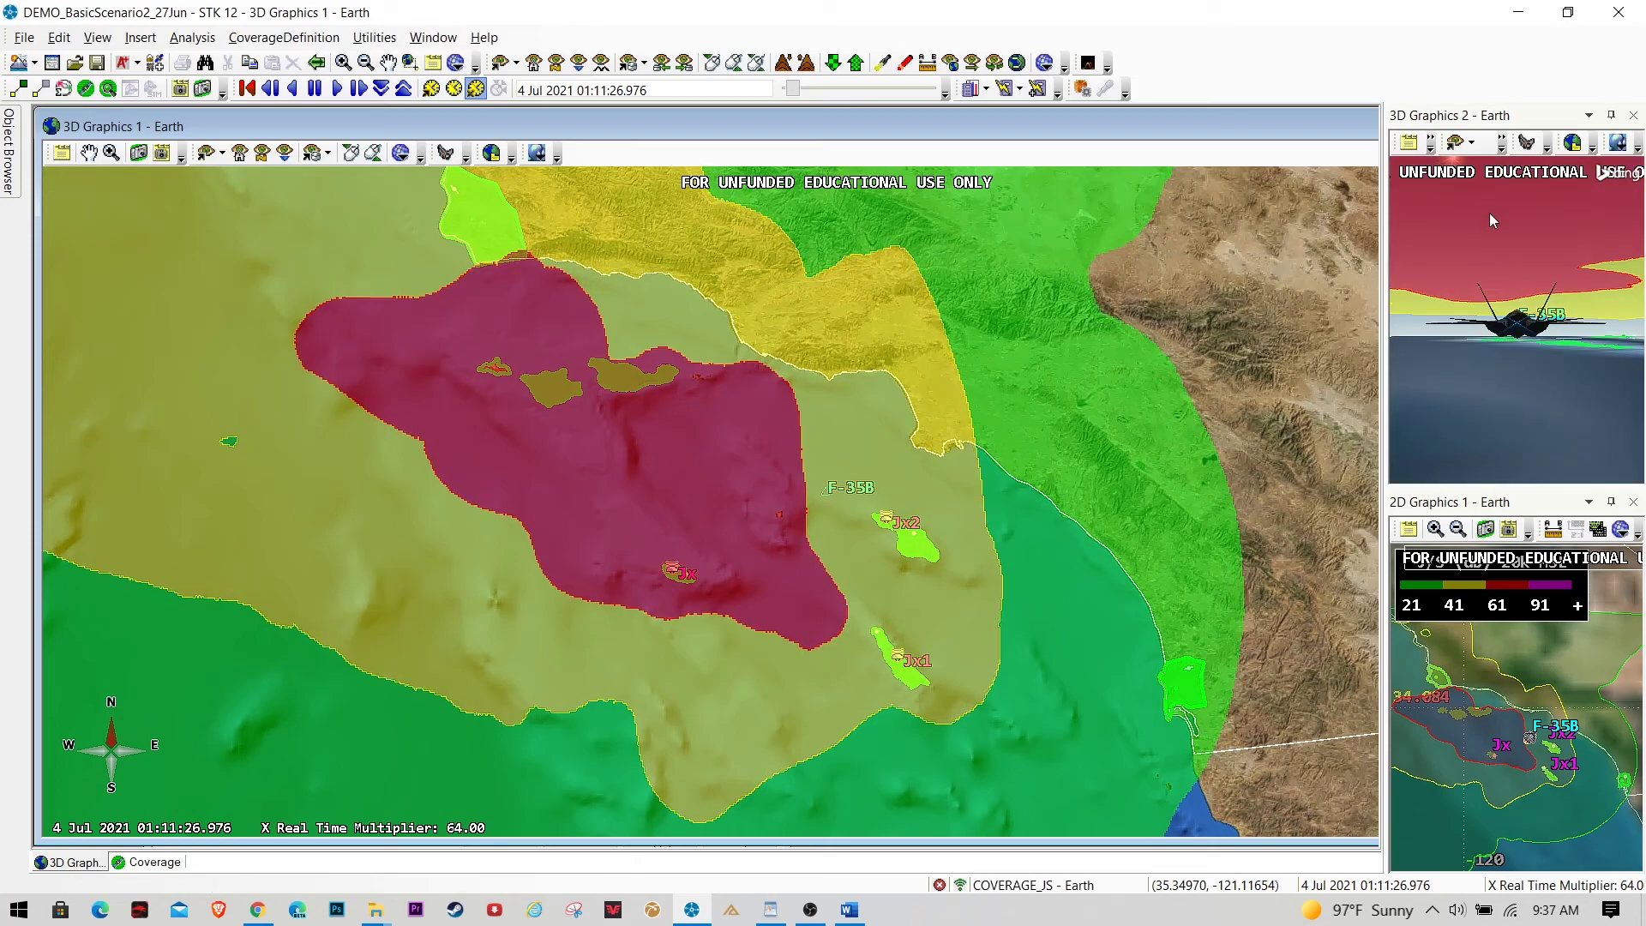
View the 3D scene from a ground facility and adjust the viewpoint slightly
left_click_drag(823, 728, 797, 760)
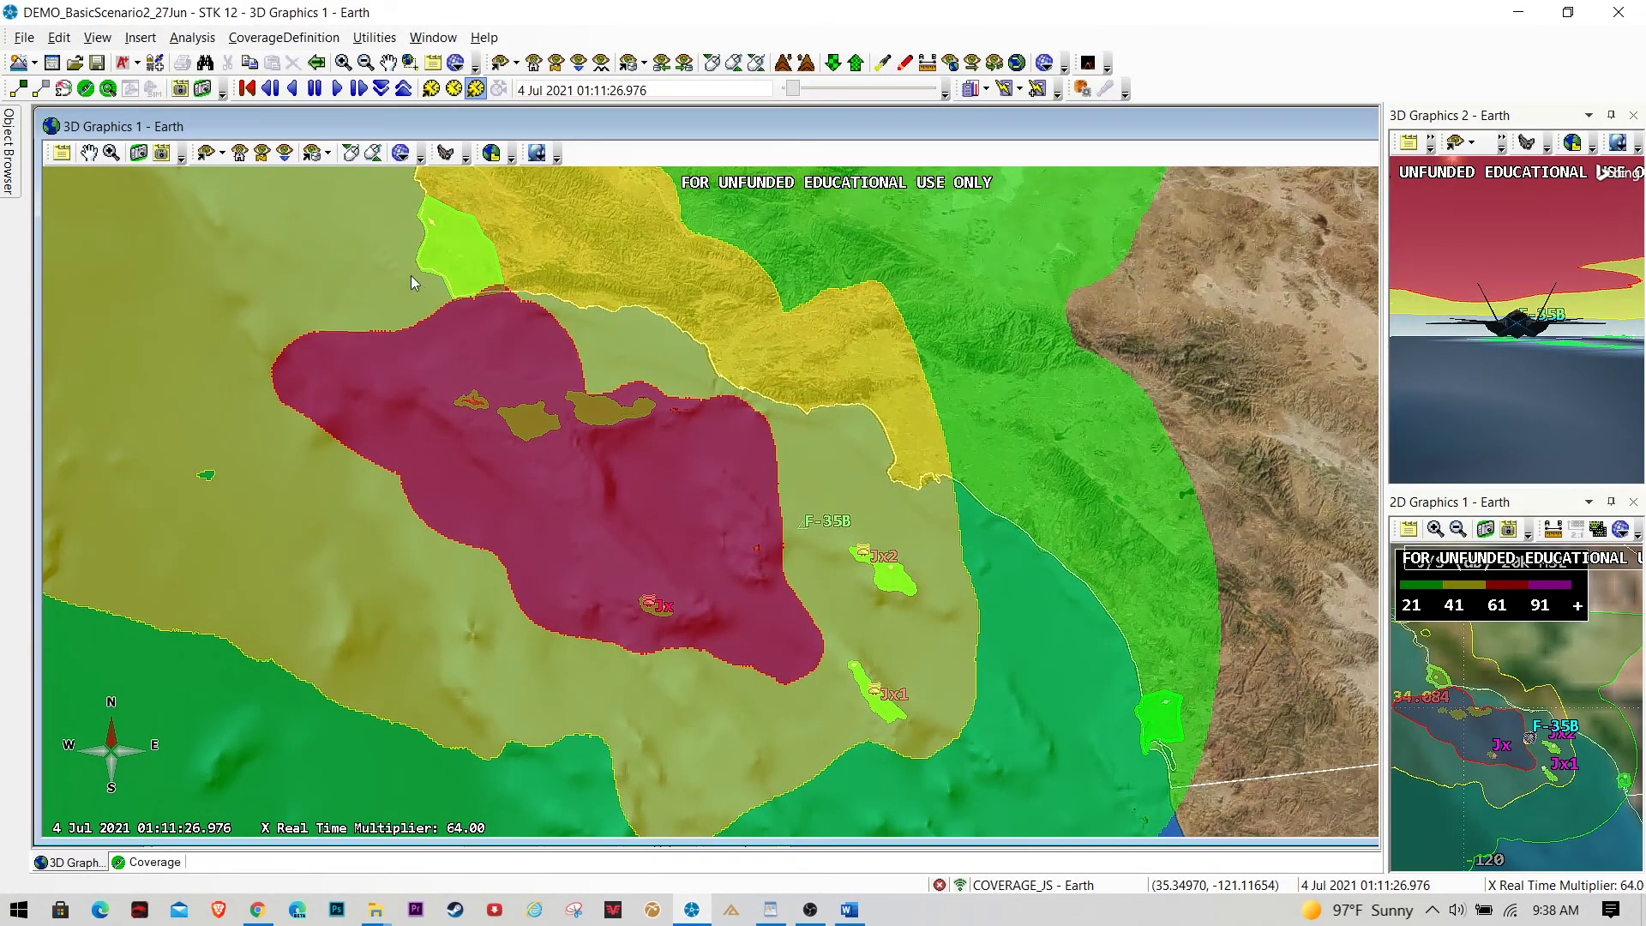
left_click(214, 154)
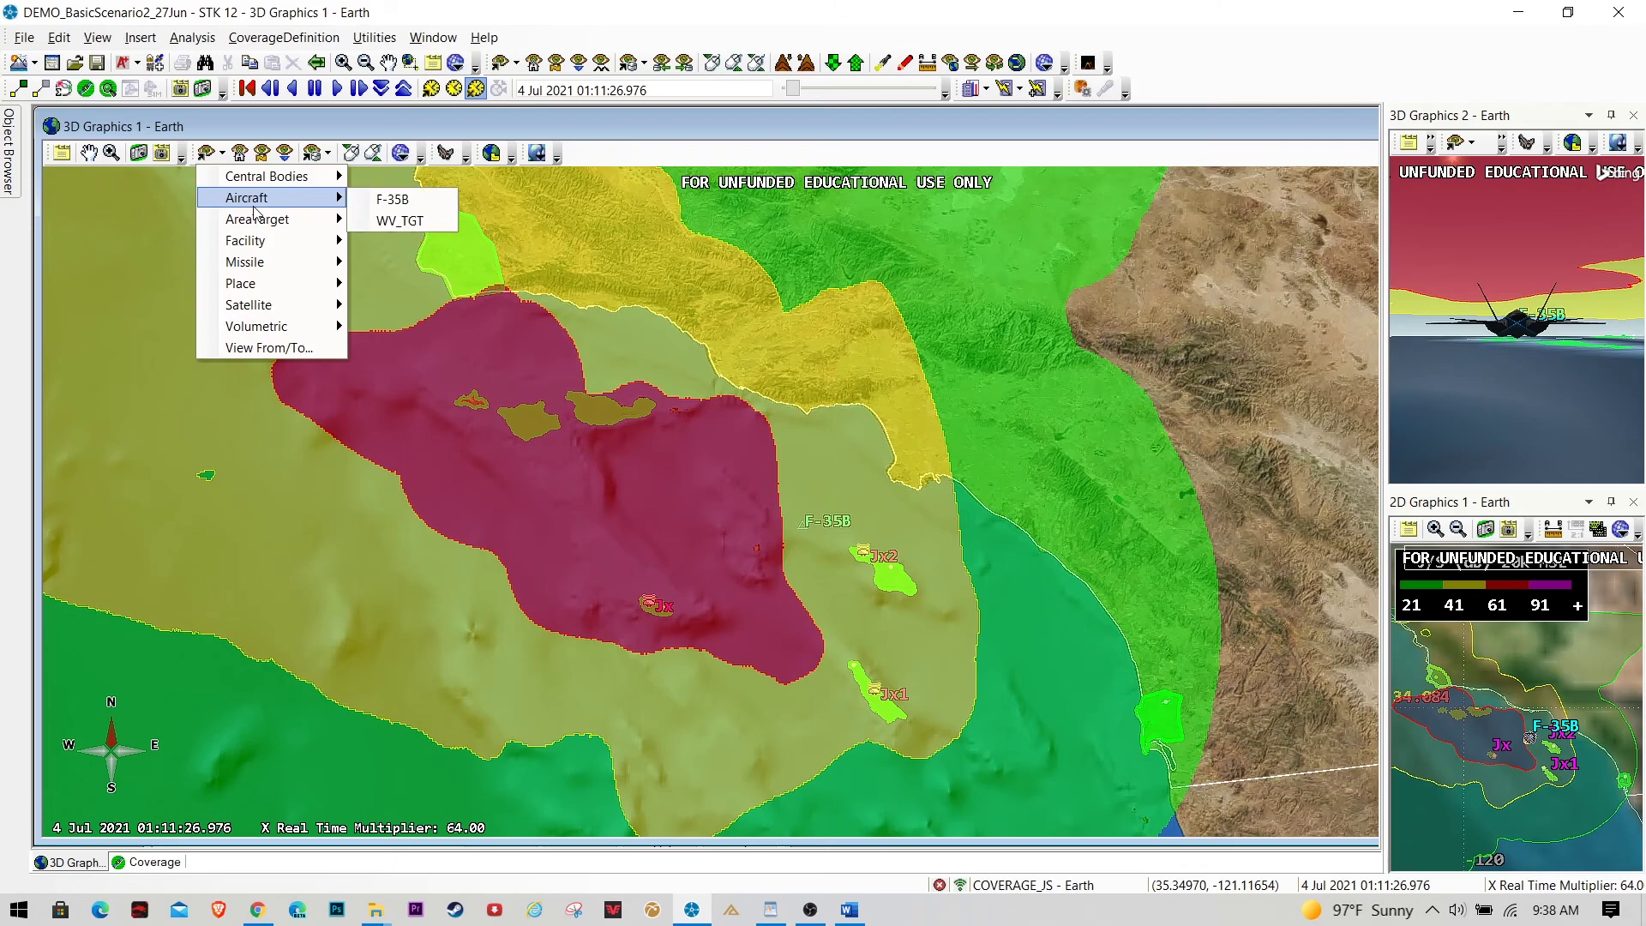
mouse_move(258, 240)
left_click(382, 241)
left_click_drag(1234, 347, 937, 375)
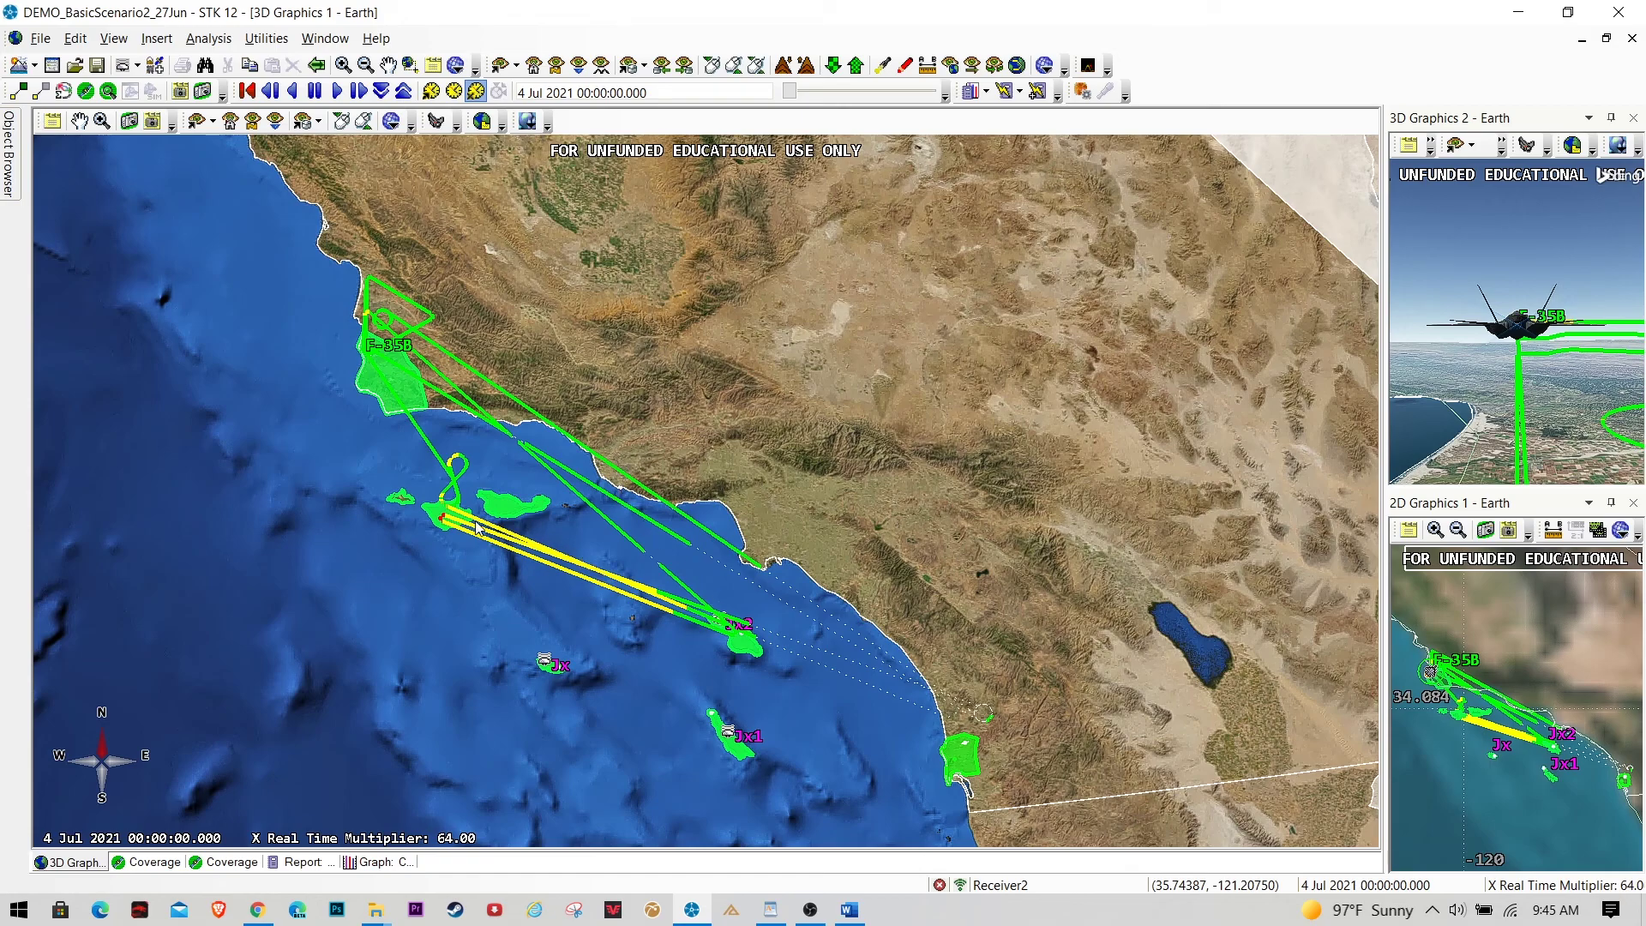
Animate to 00:54:14, pause, and show the F-35B/Receiver2 FOM Value J/S report
left_click(337, 91)
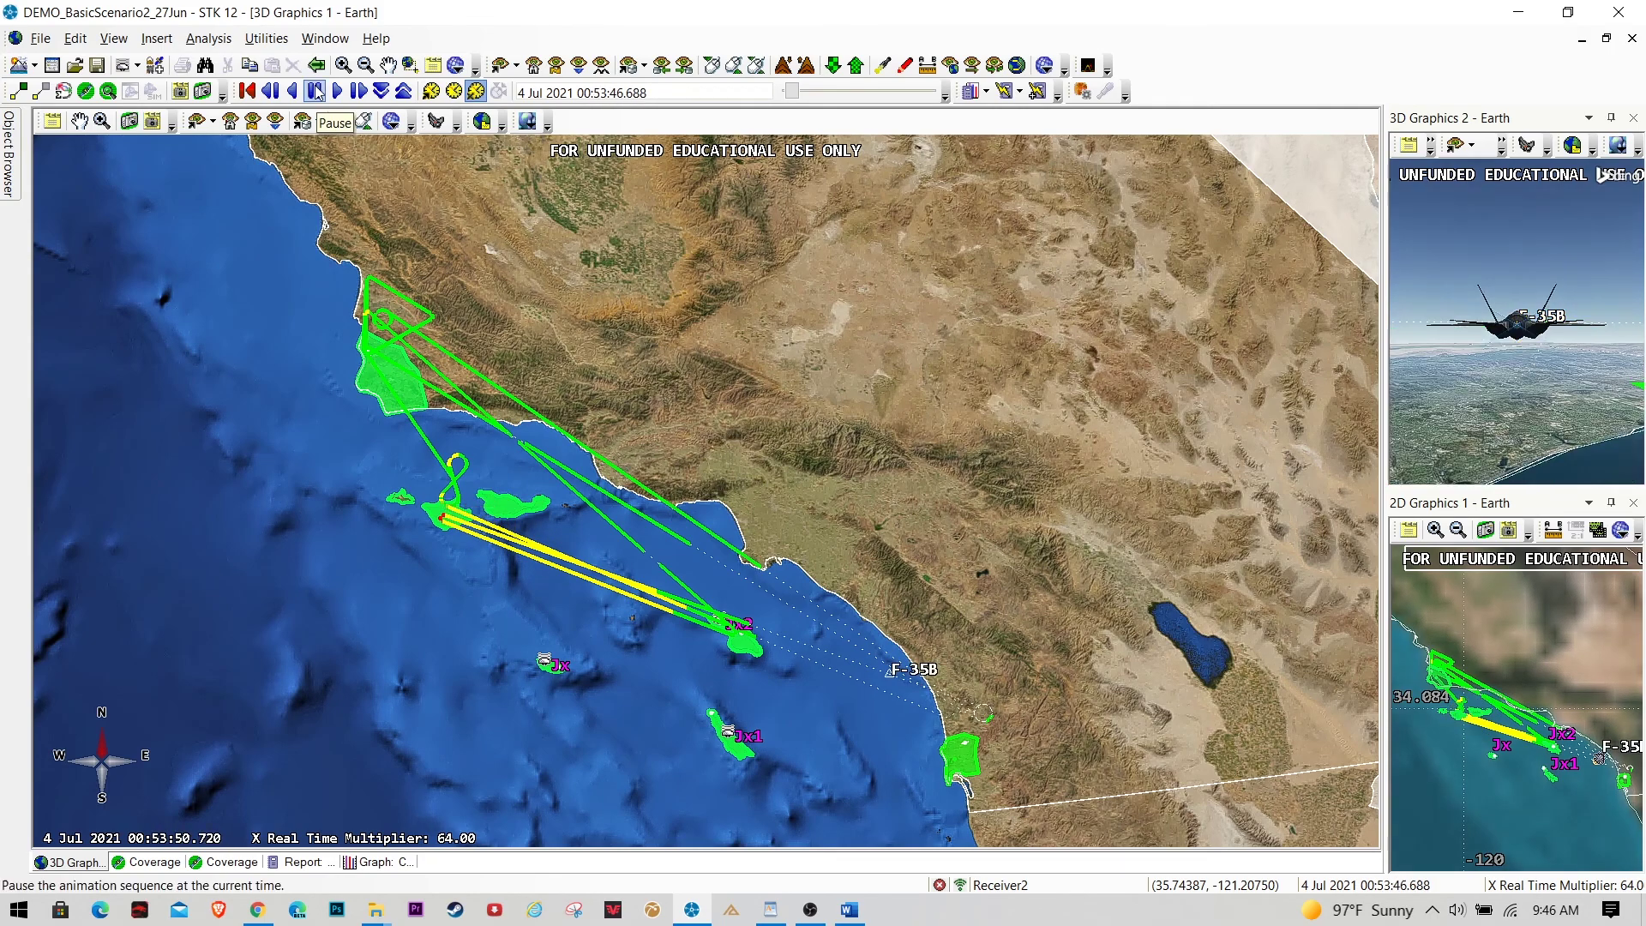
left_click(315, 91)
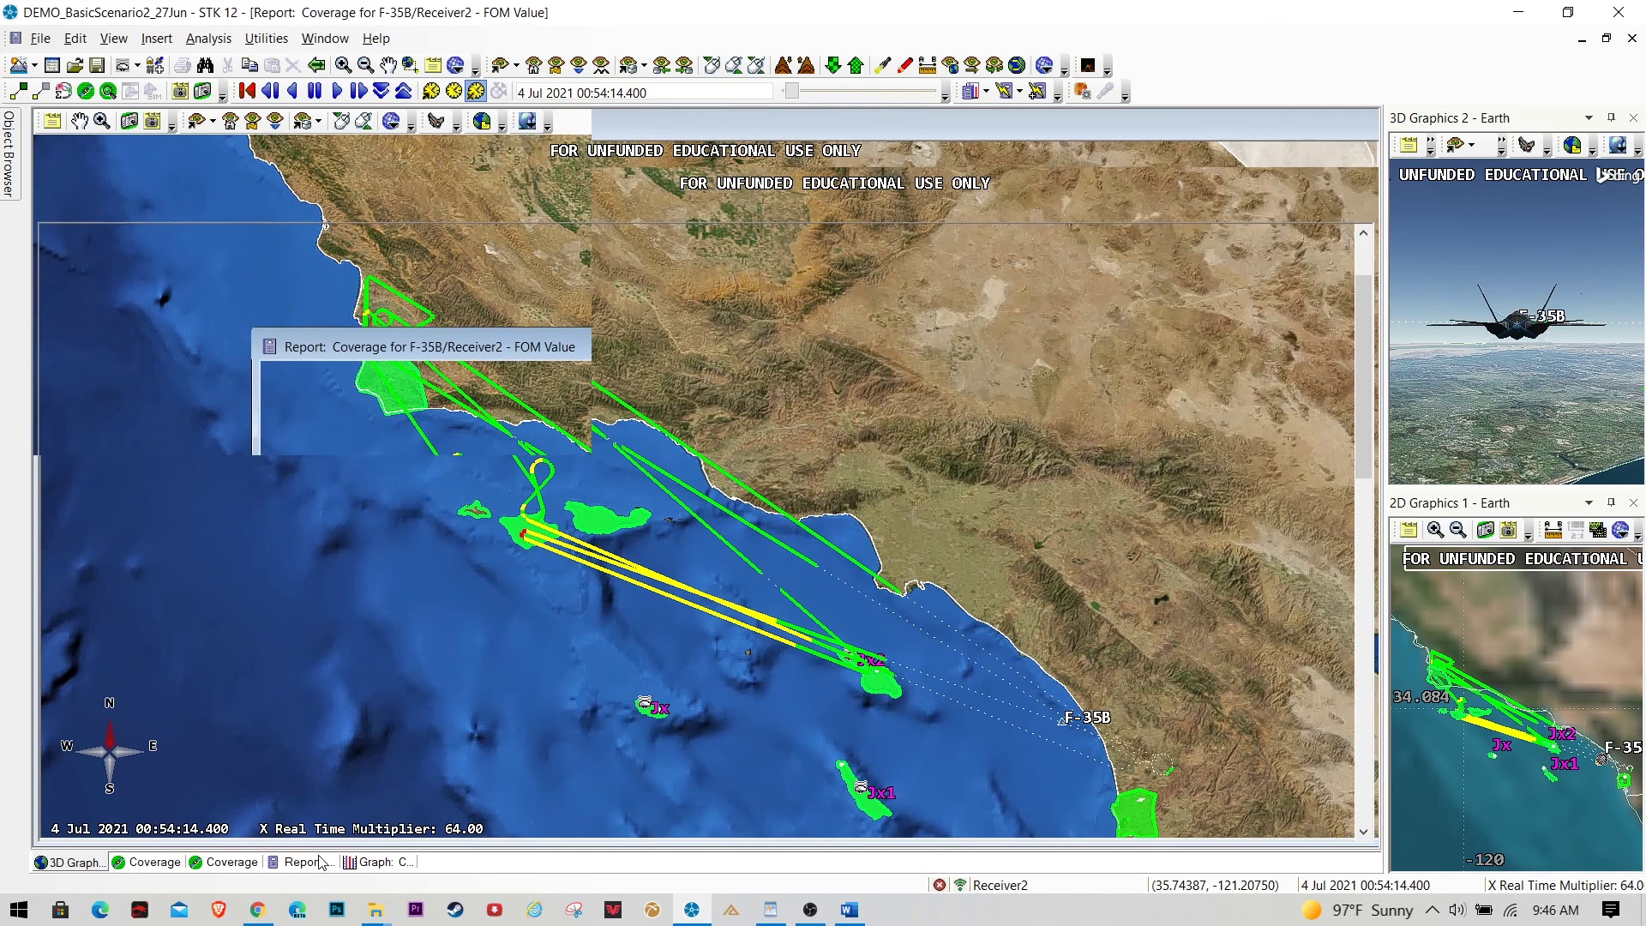
left_click(321, 860)
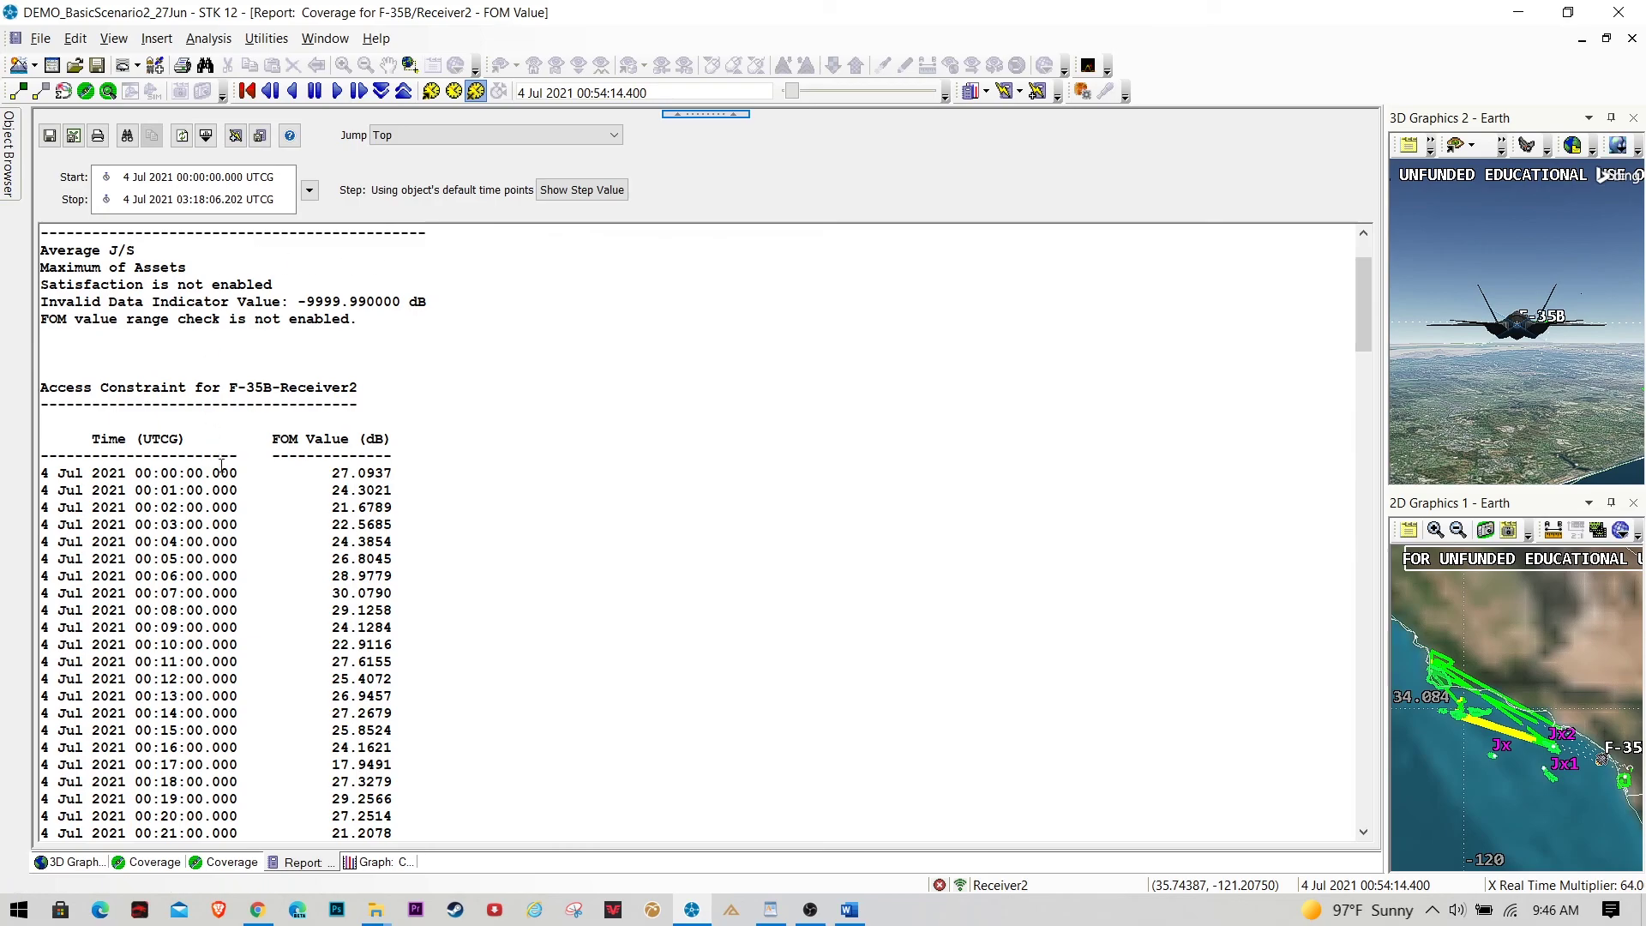
Set the animation time to 01:22:00, the 64.1428 dB J/S peak, and view it in 3D
left_click_drag(1366, 291, 1367, 528)
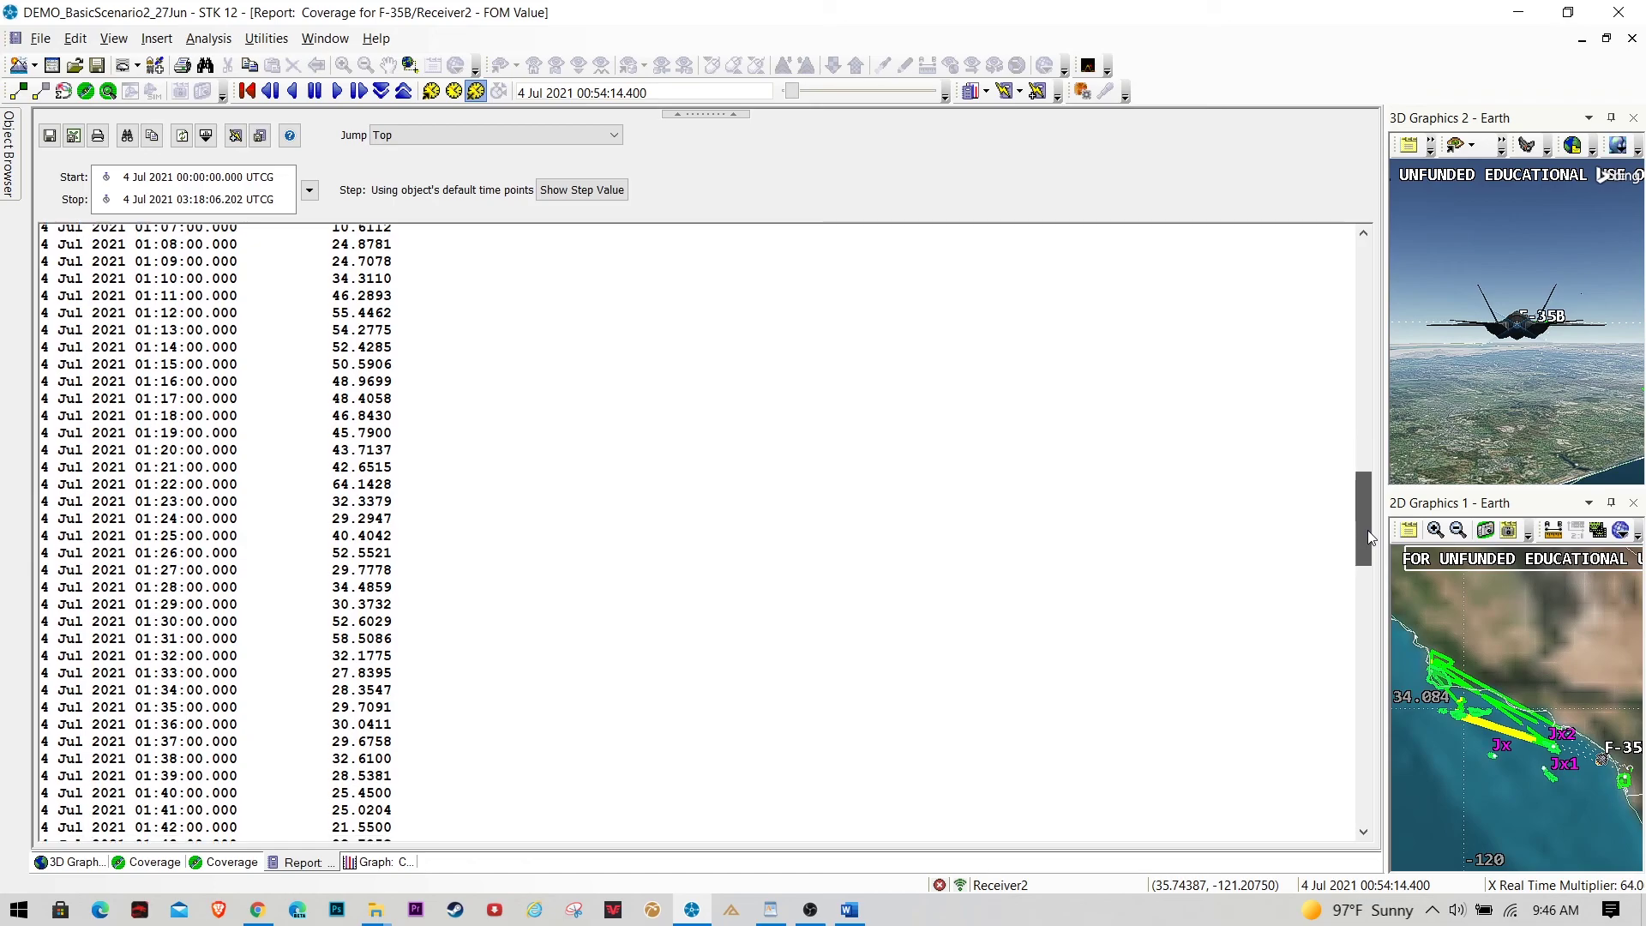
left_click(343, 485)
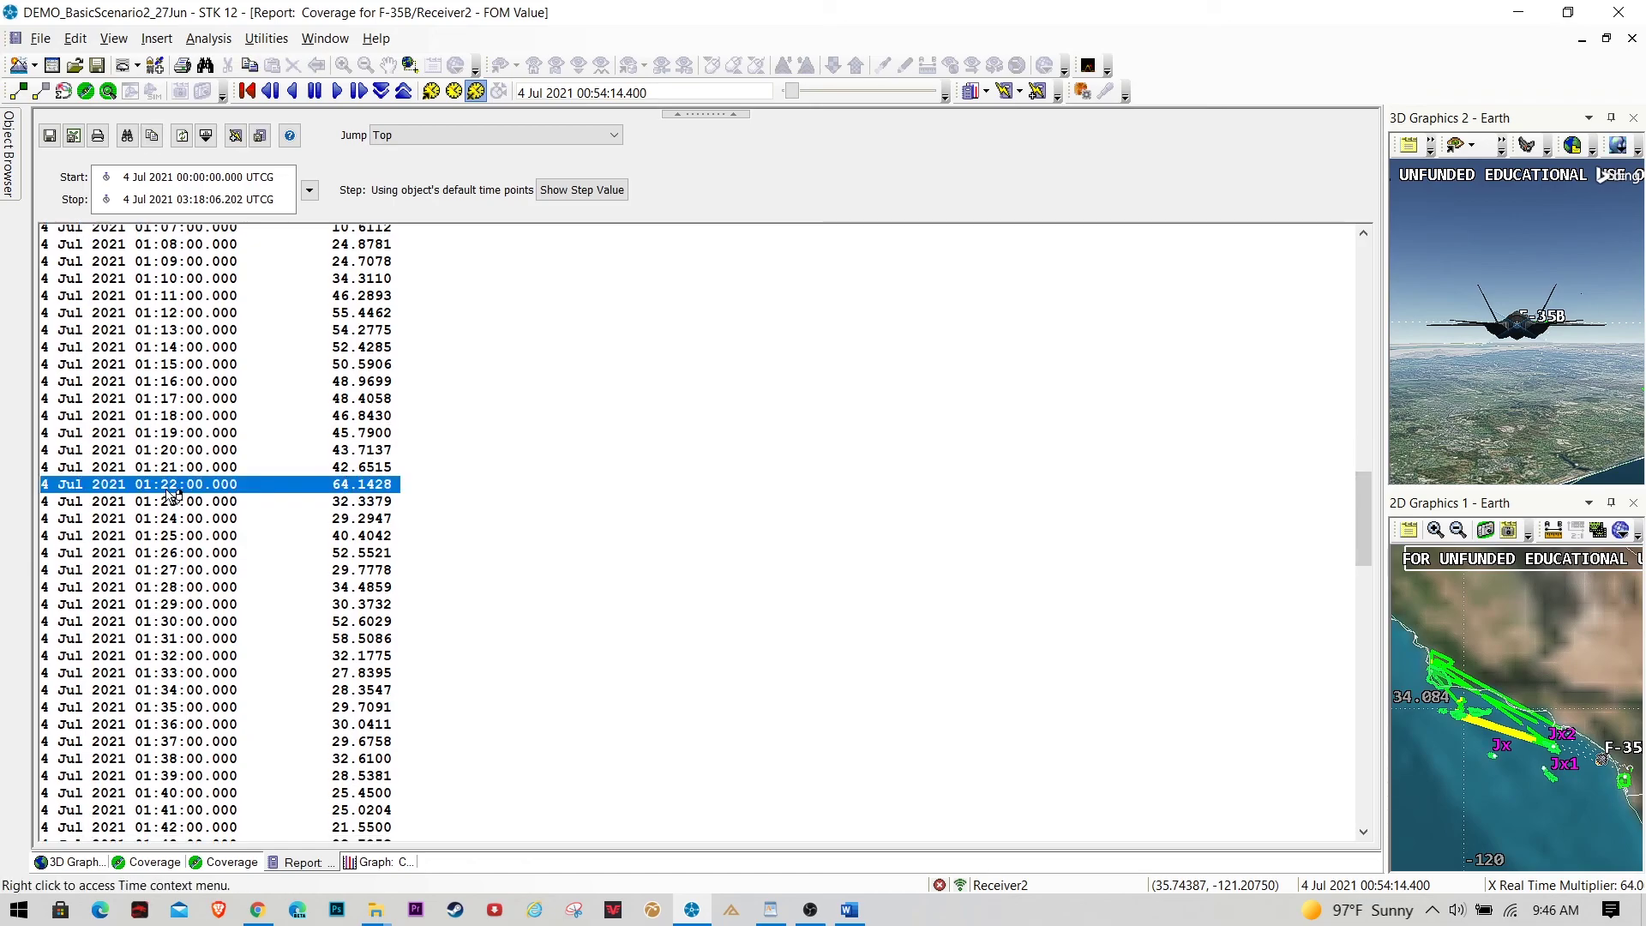
right_click(176, 488)
mouse_move(231, 499)
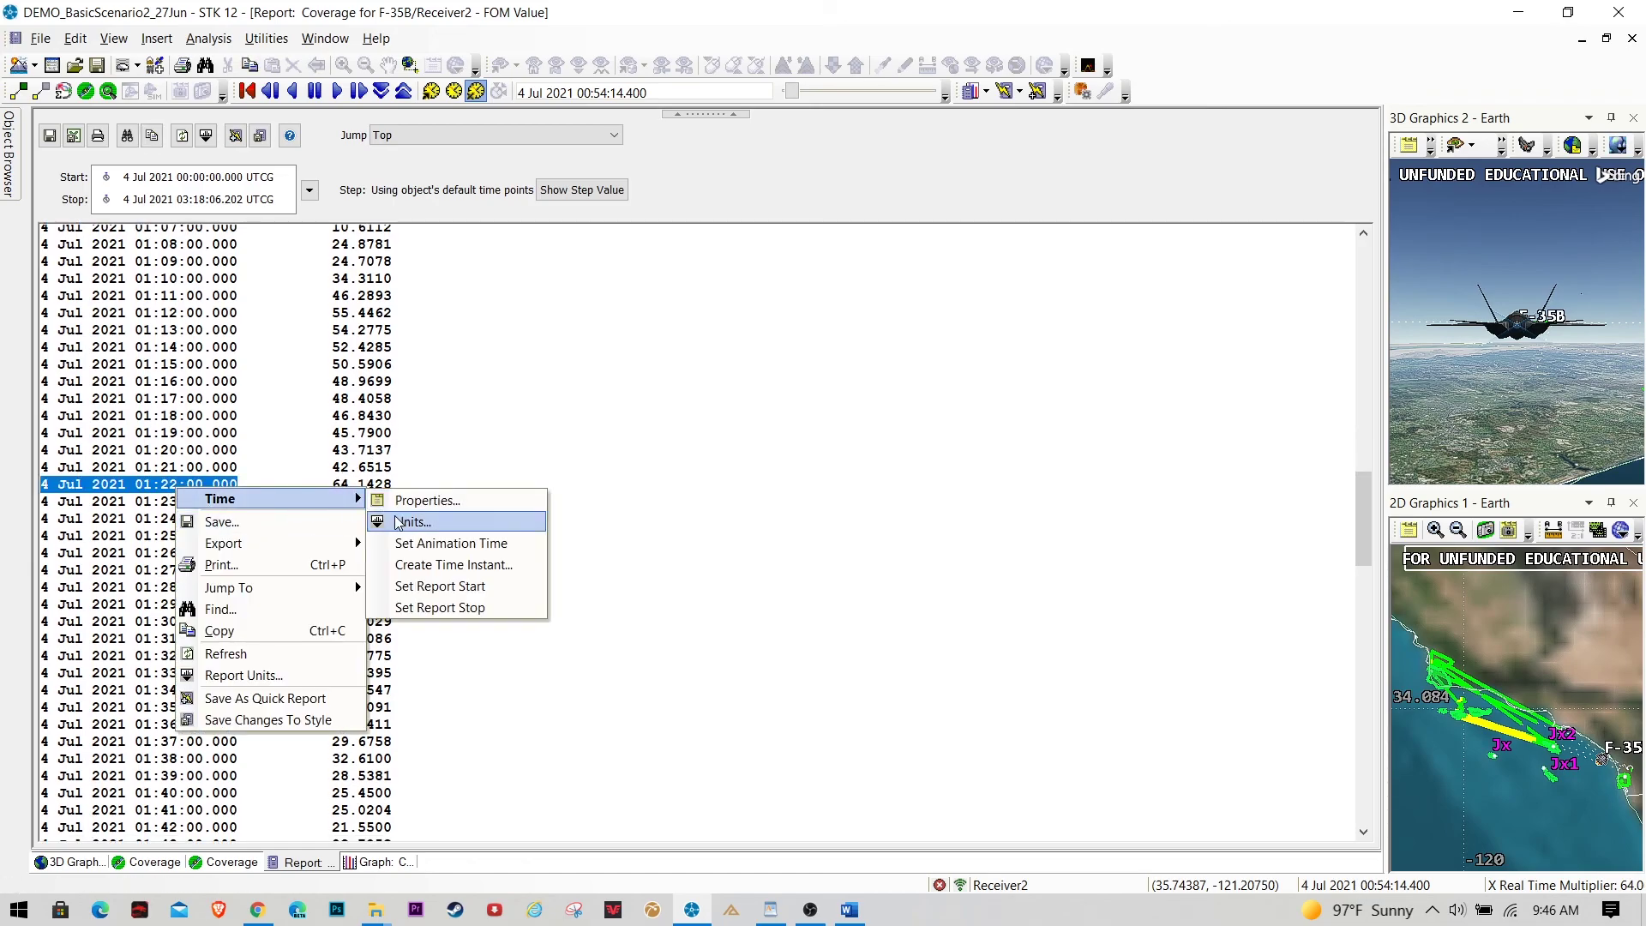
left_click(515, 522)
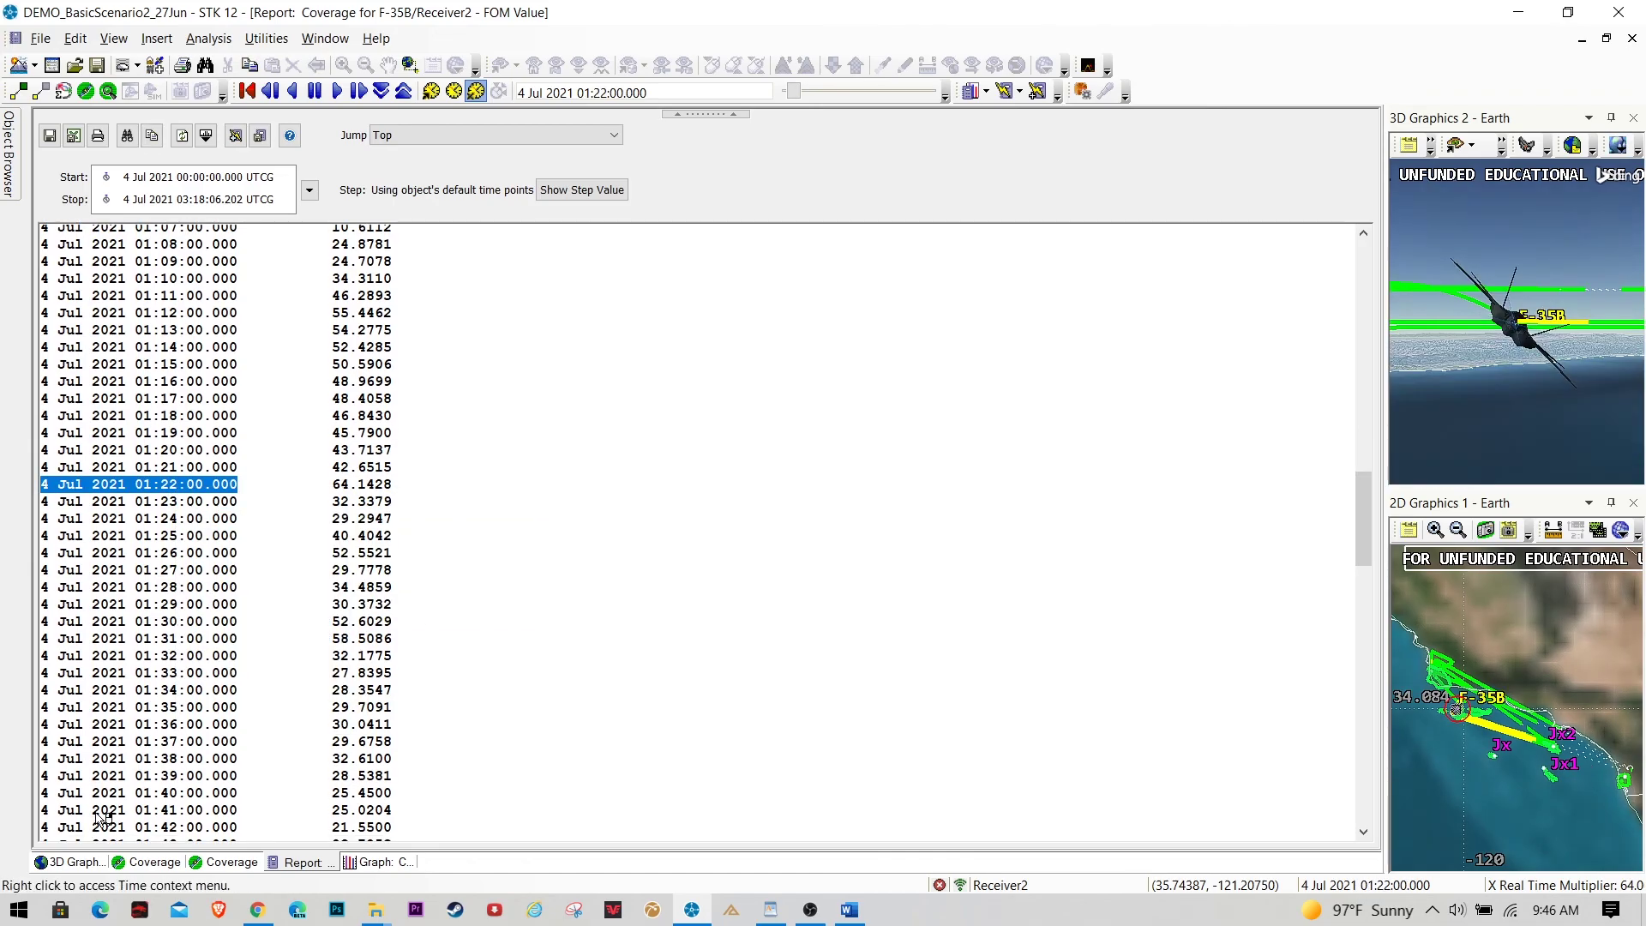
left_click(70, 863)
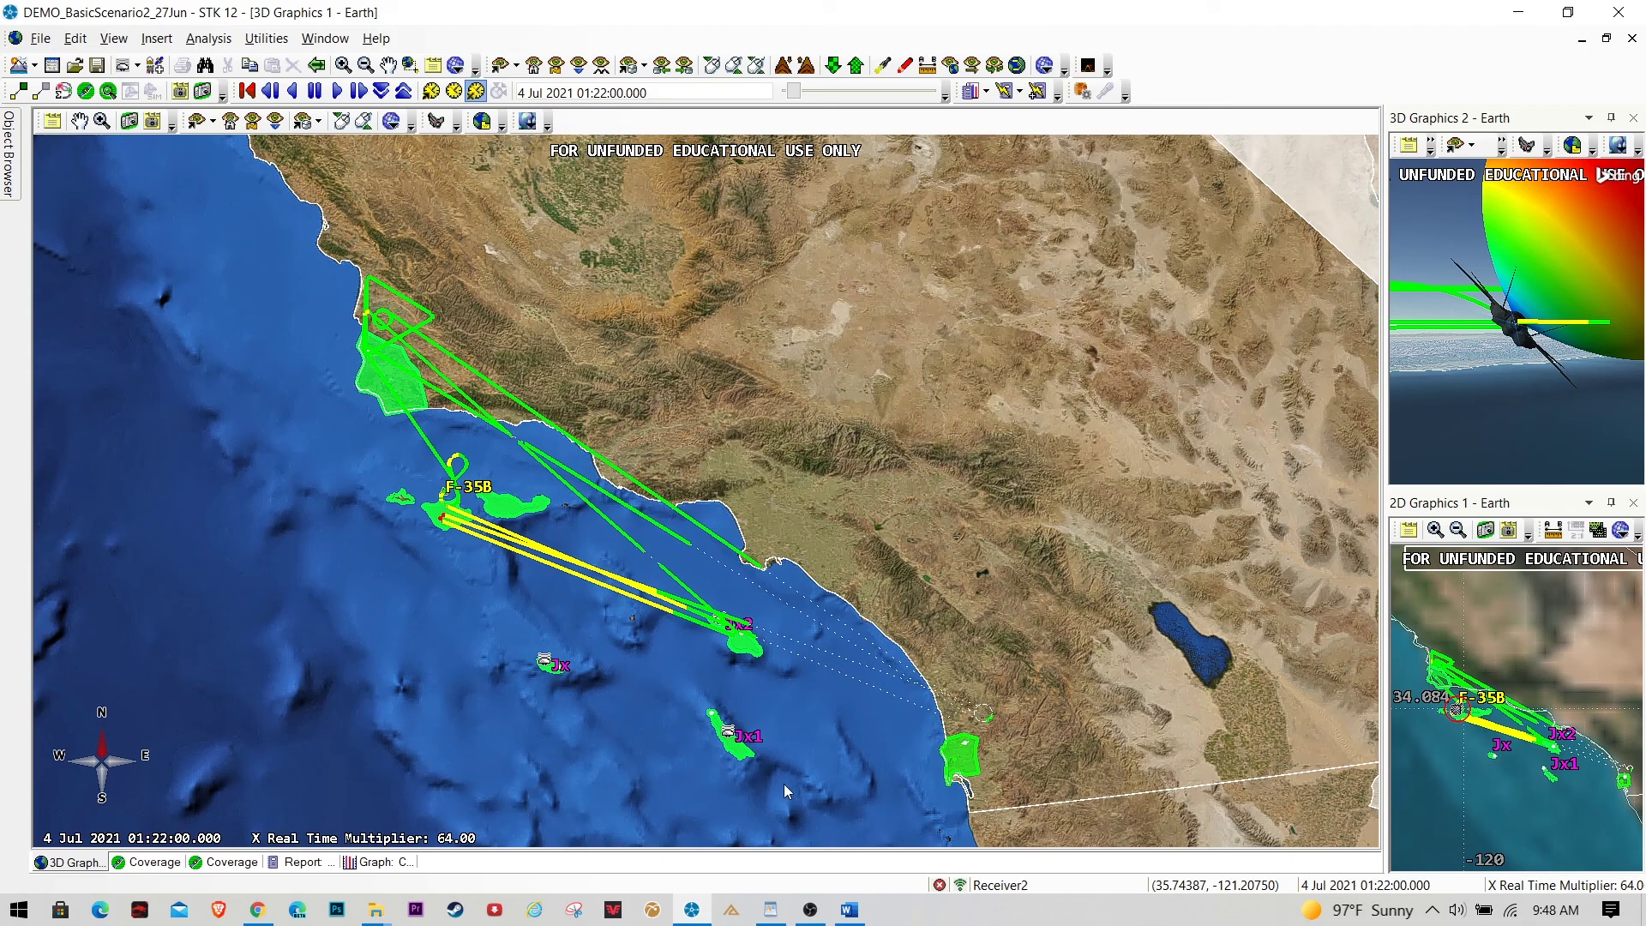
key("ctrl+Tab")
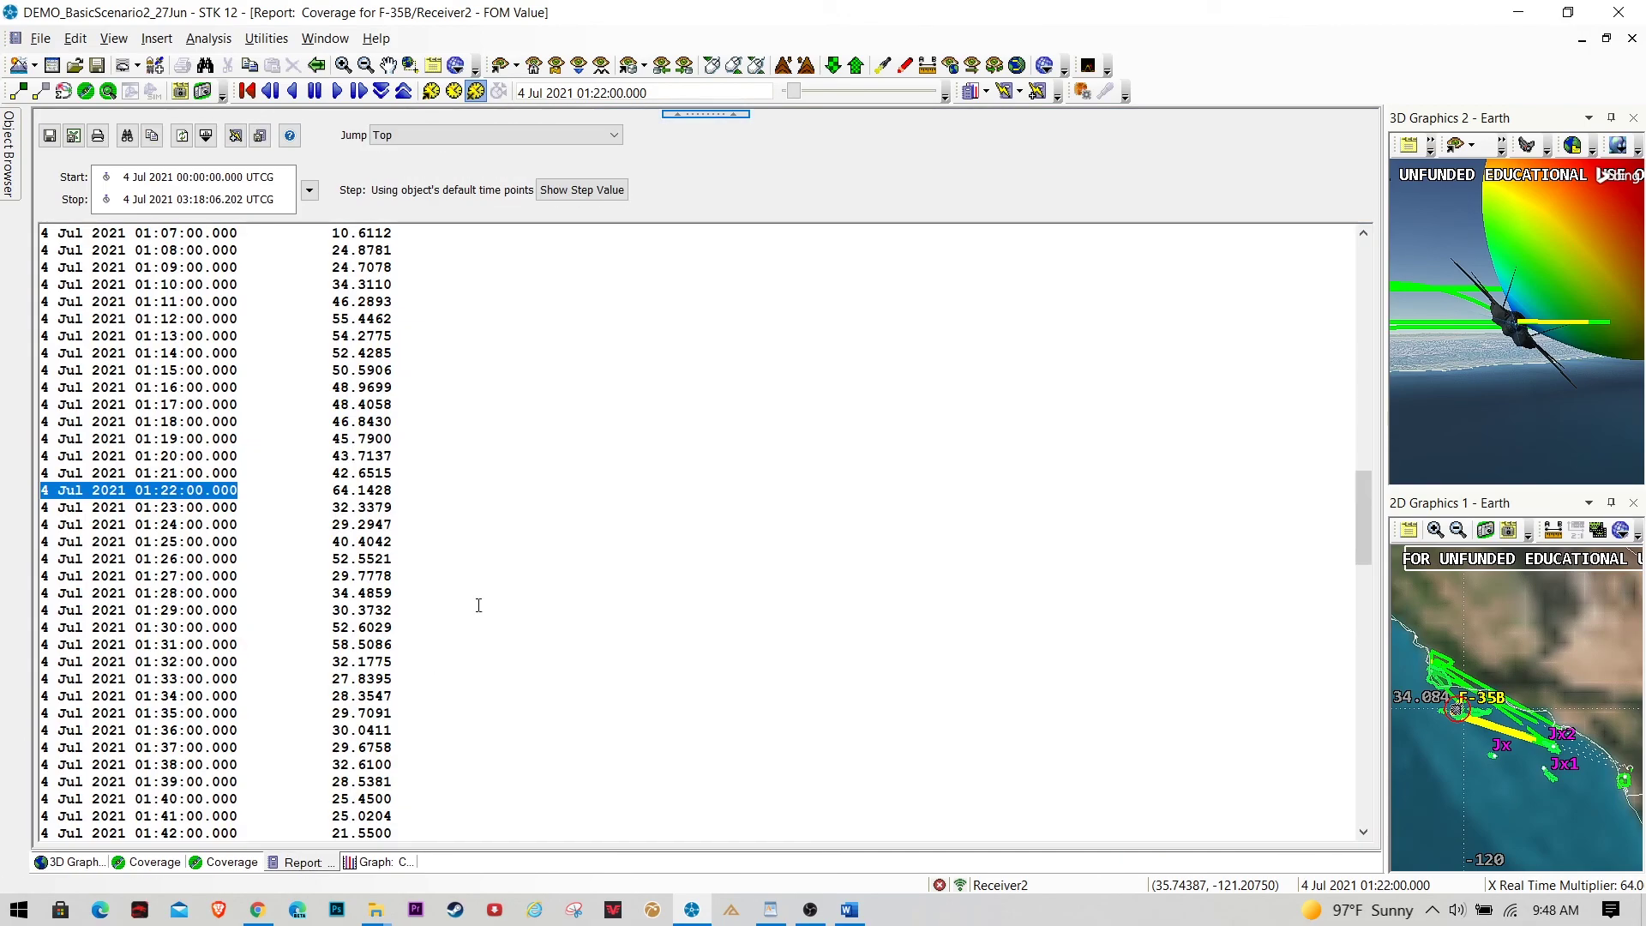
From the FOM Value graph, set the animation time to the 01:22 peak, then 01:31:00
left_click(371, 862)
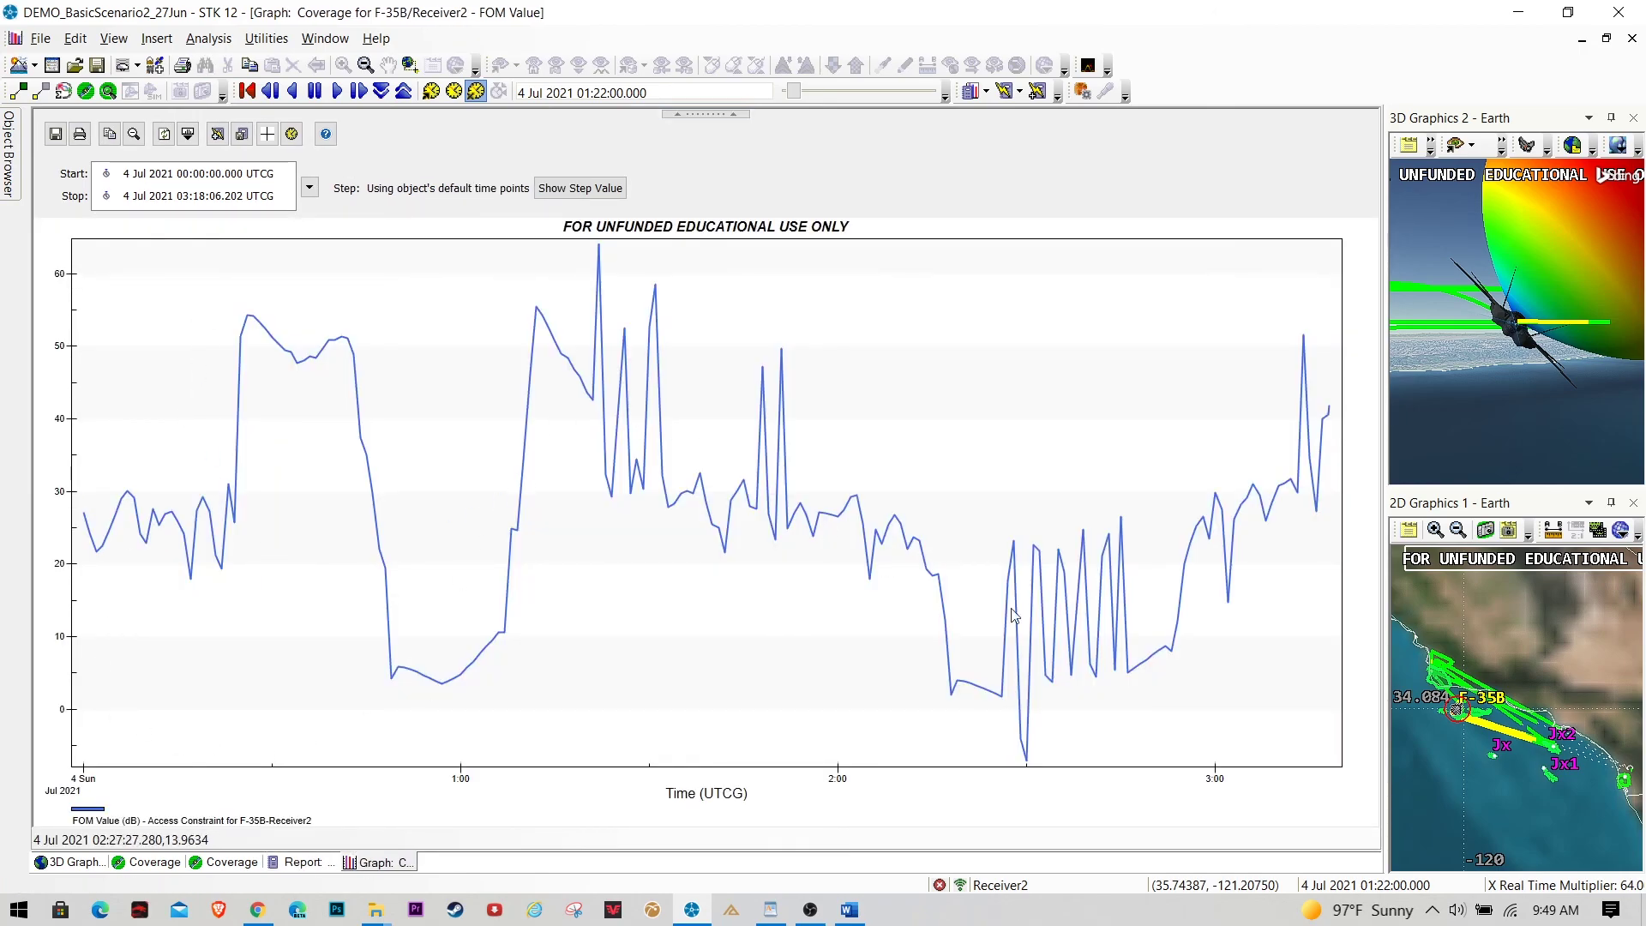
mouse_move(184, 537)
mouse_move(603, 248)
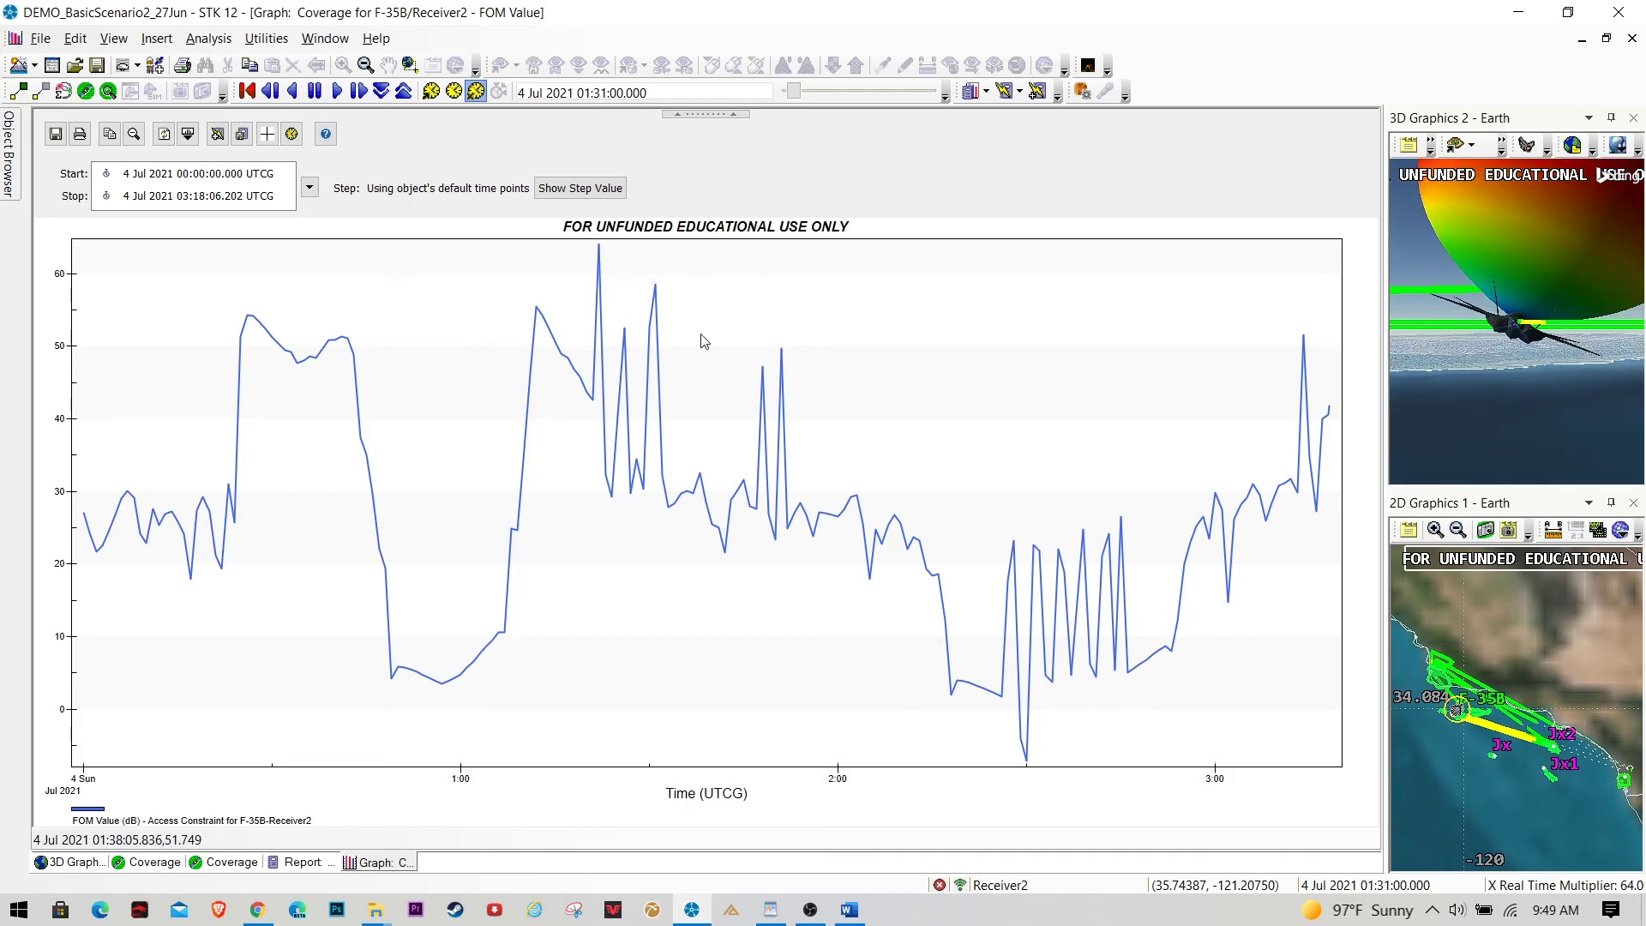
right_click(600, 249)
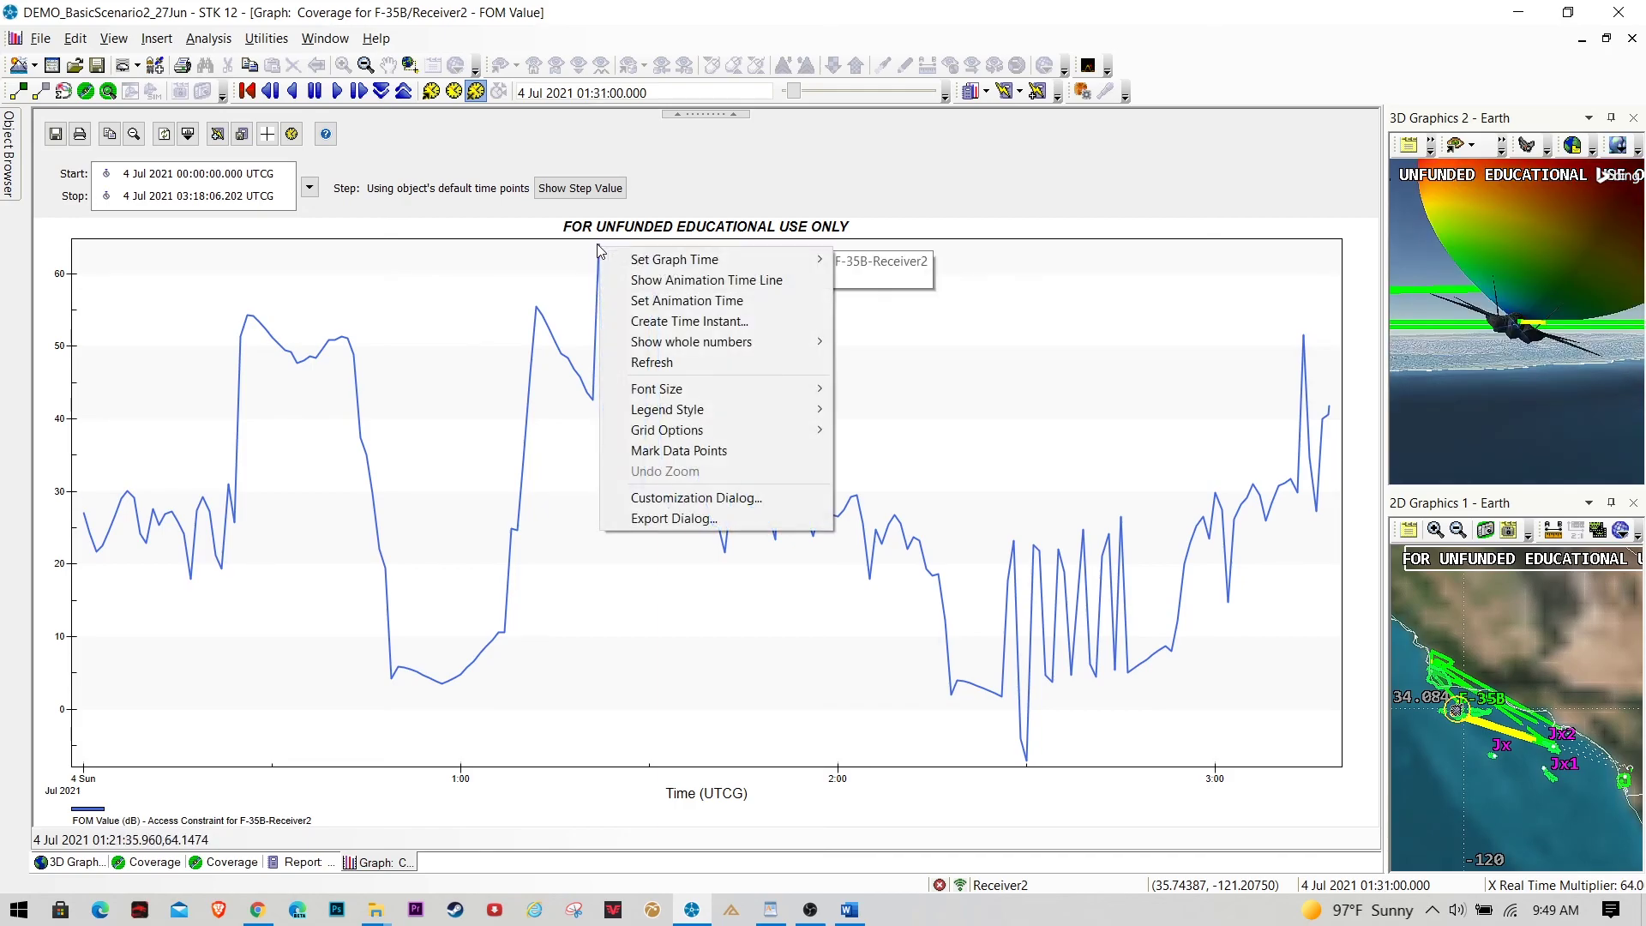
left_click(639, 301)
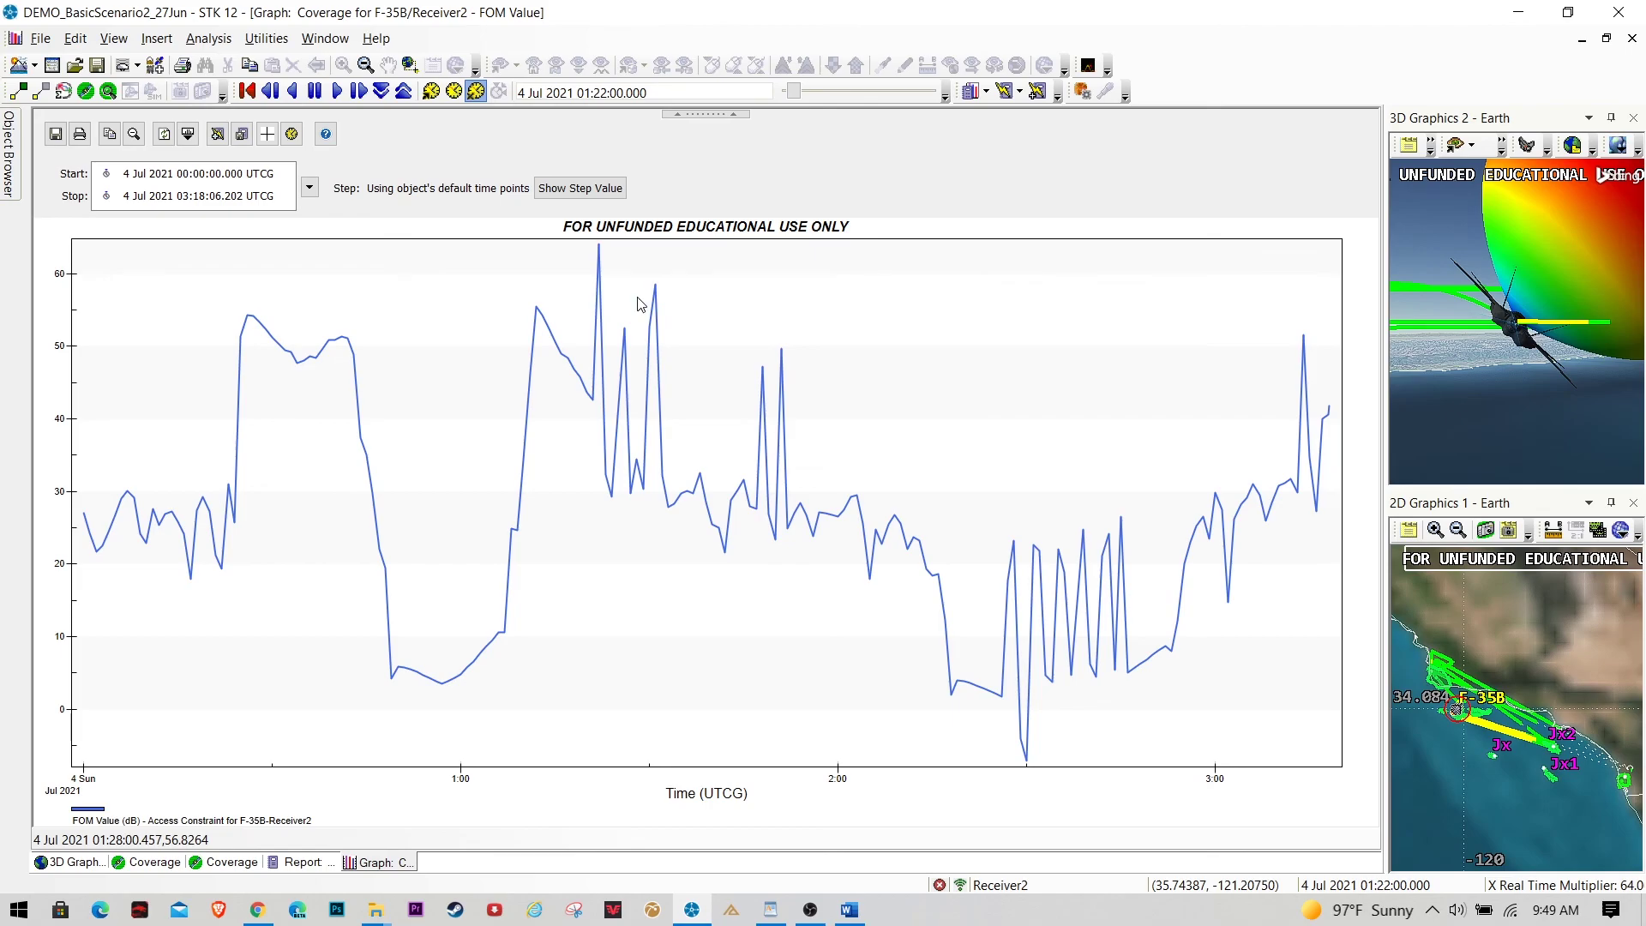
right_click(657, 291)
left_click(696, 342)
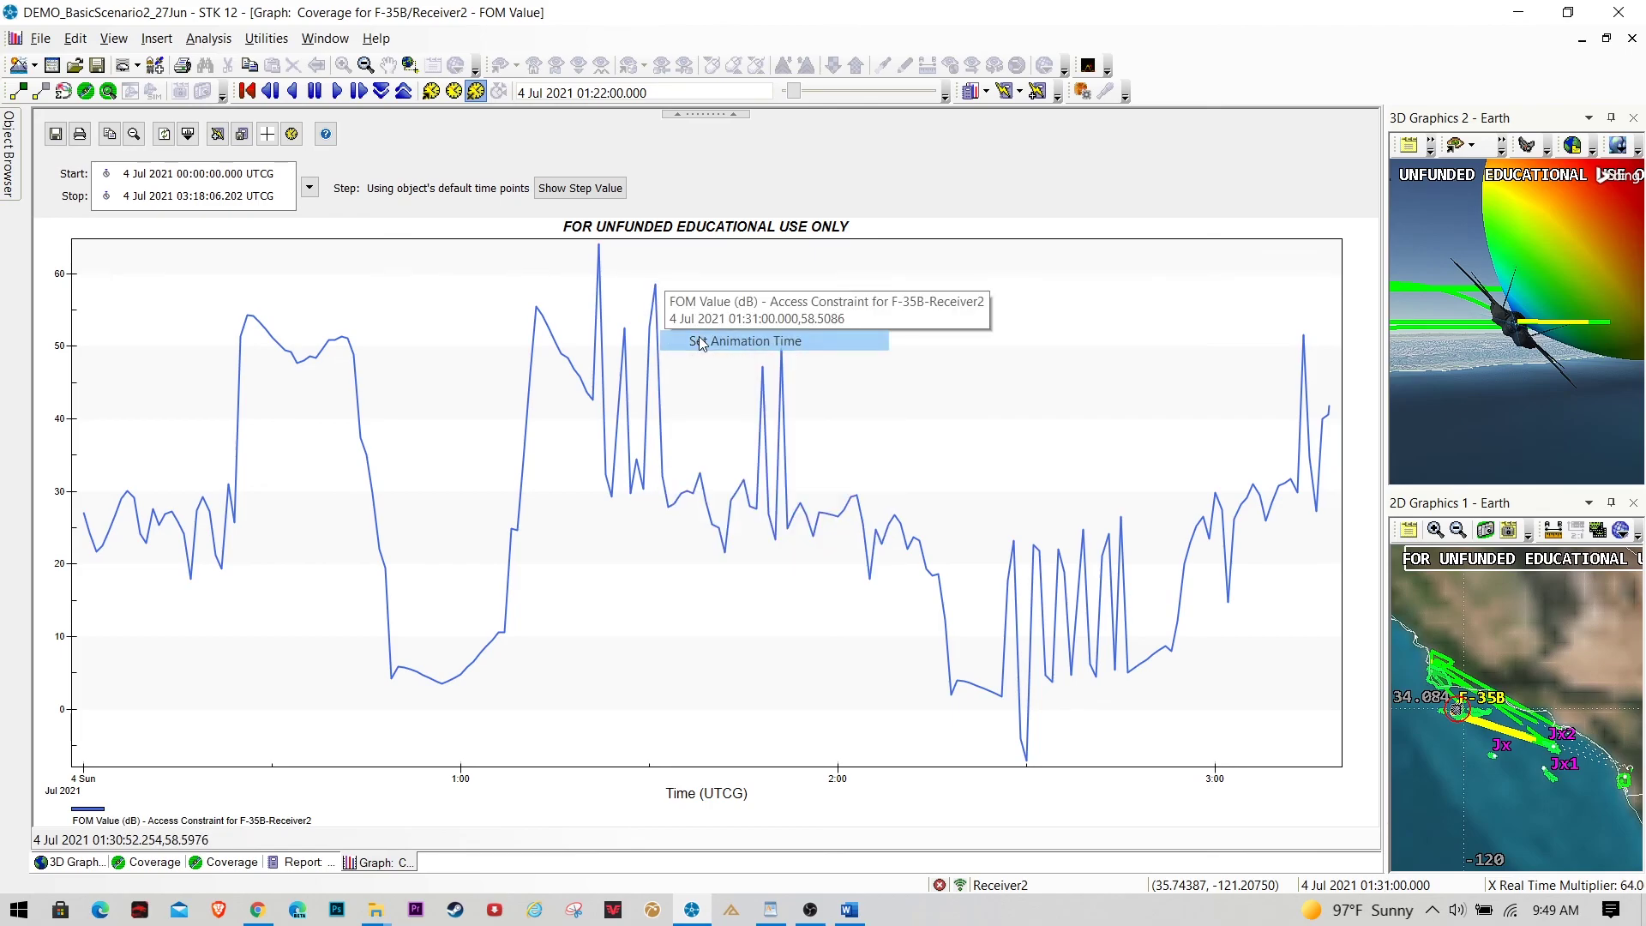
Step the animation time on to 01:51:00 and 03:14, then back to 00:26:00
right_click(791, 355)
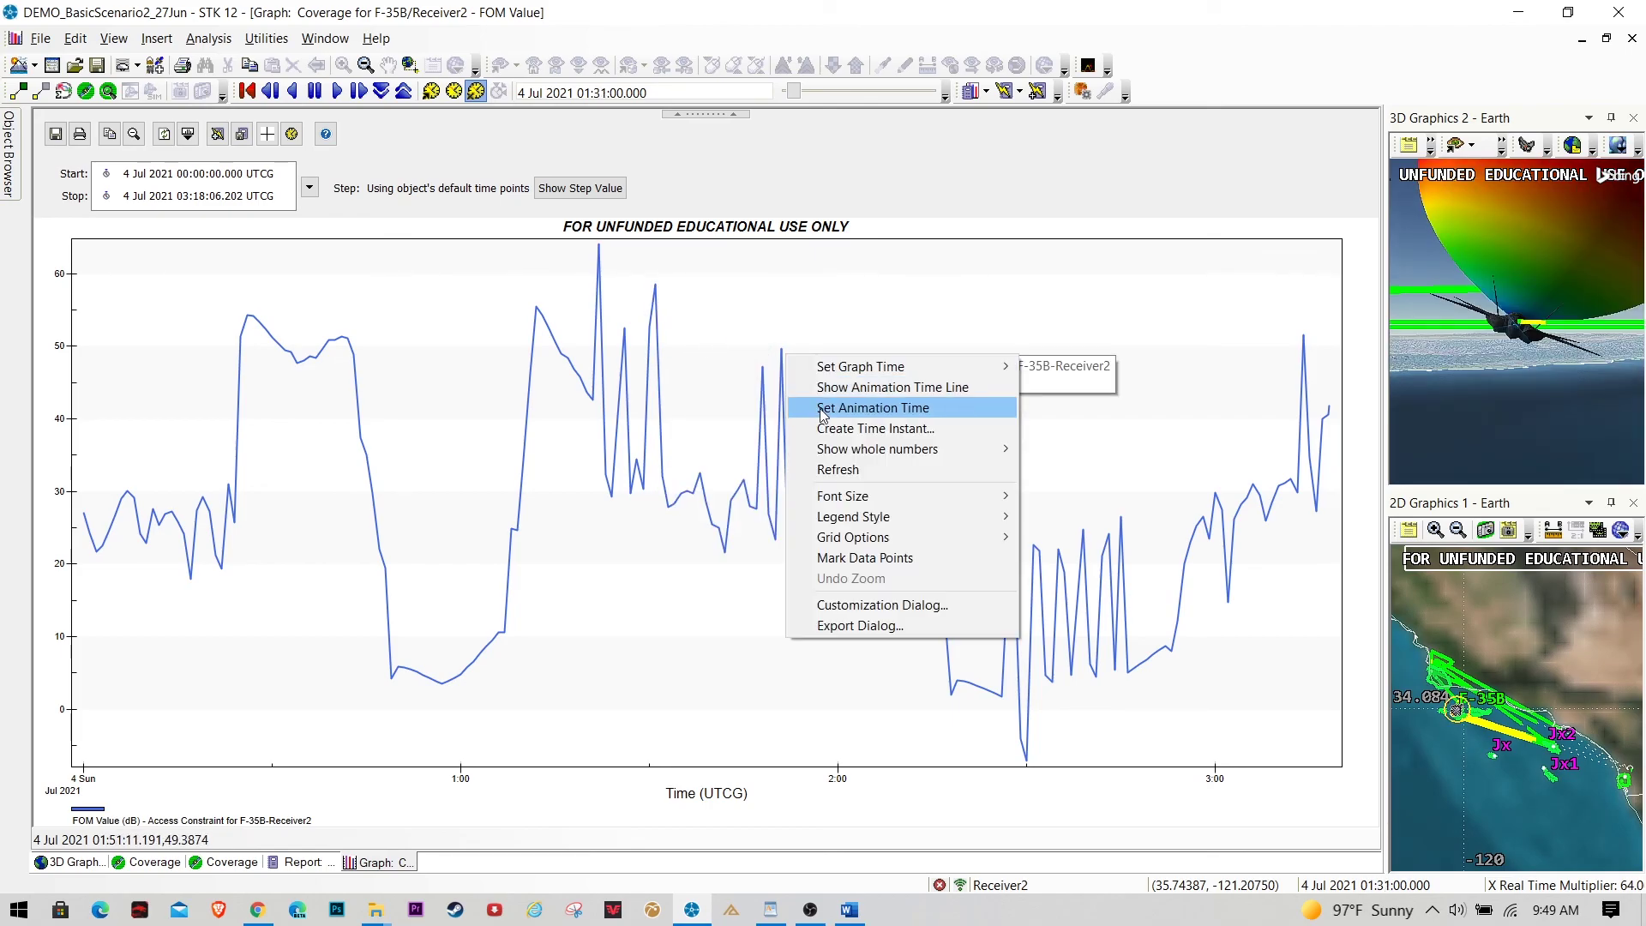
left_click(828, 407)
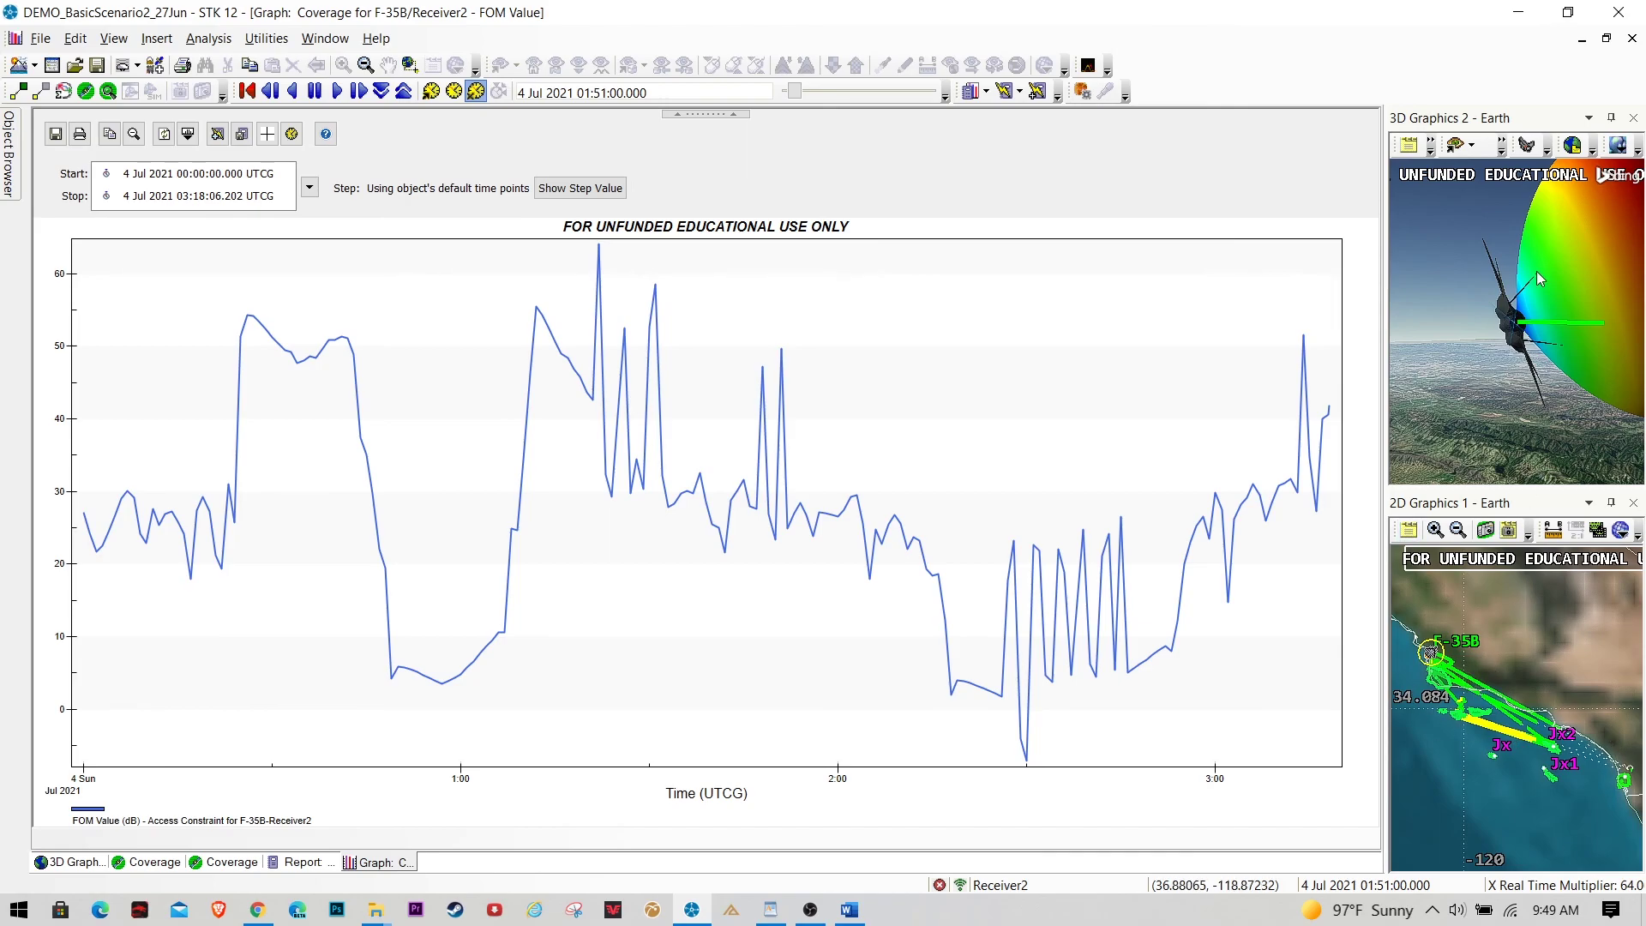
left_click(1305, 342)
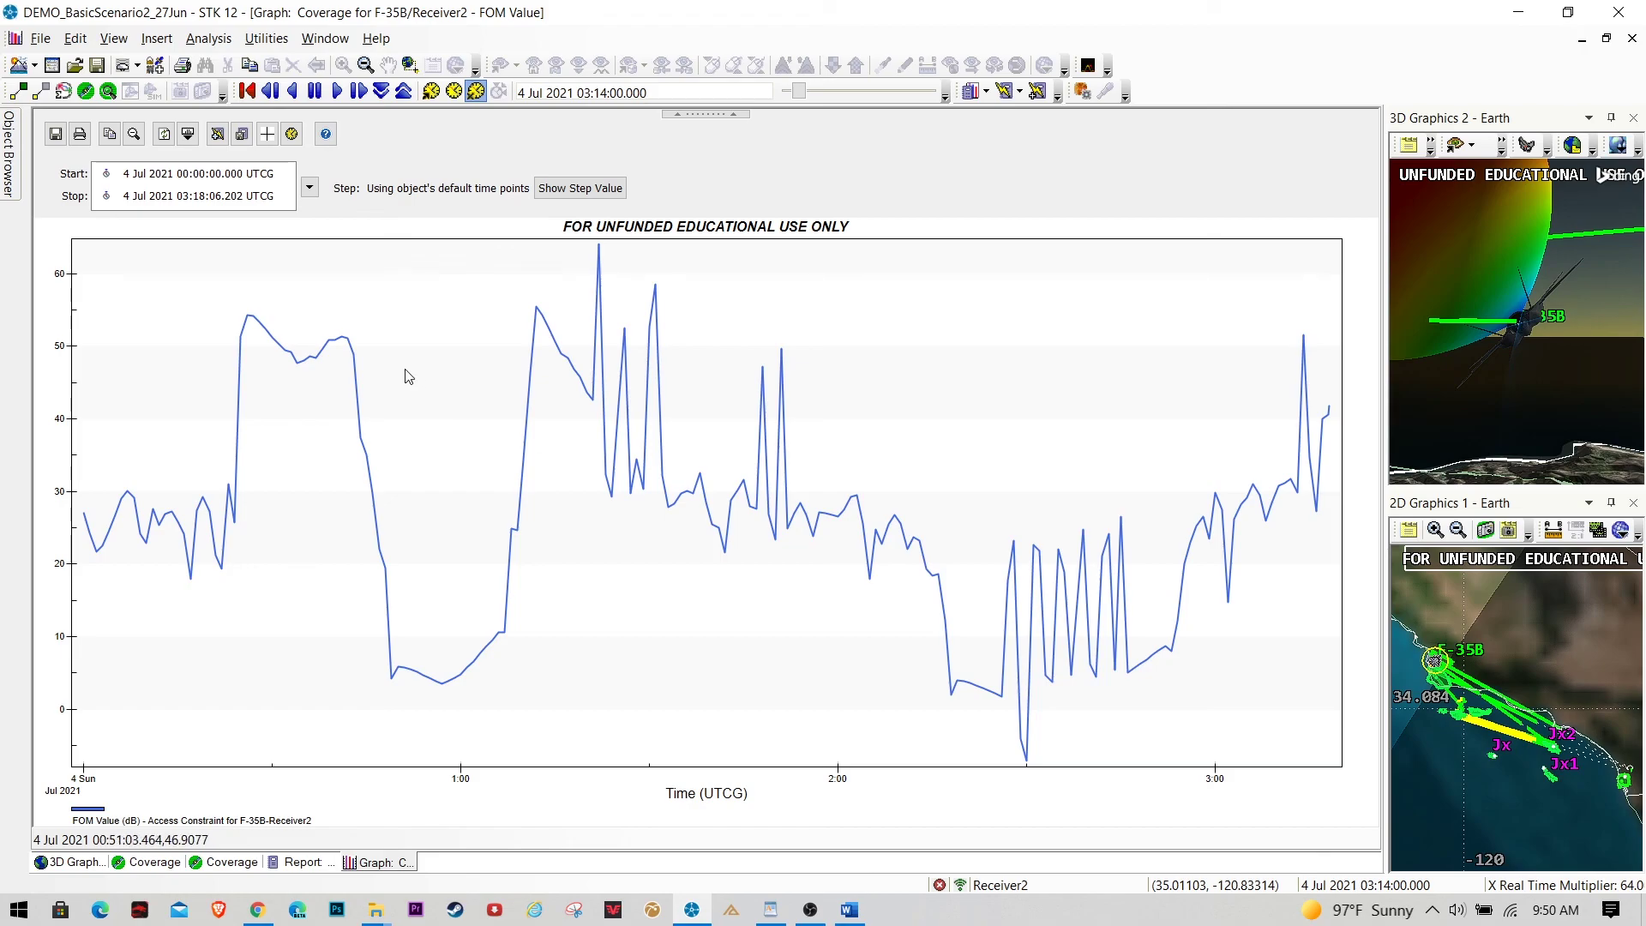
right_click(250, 319)
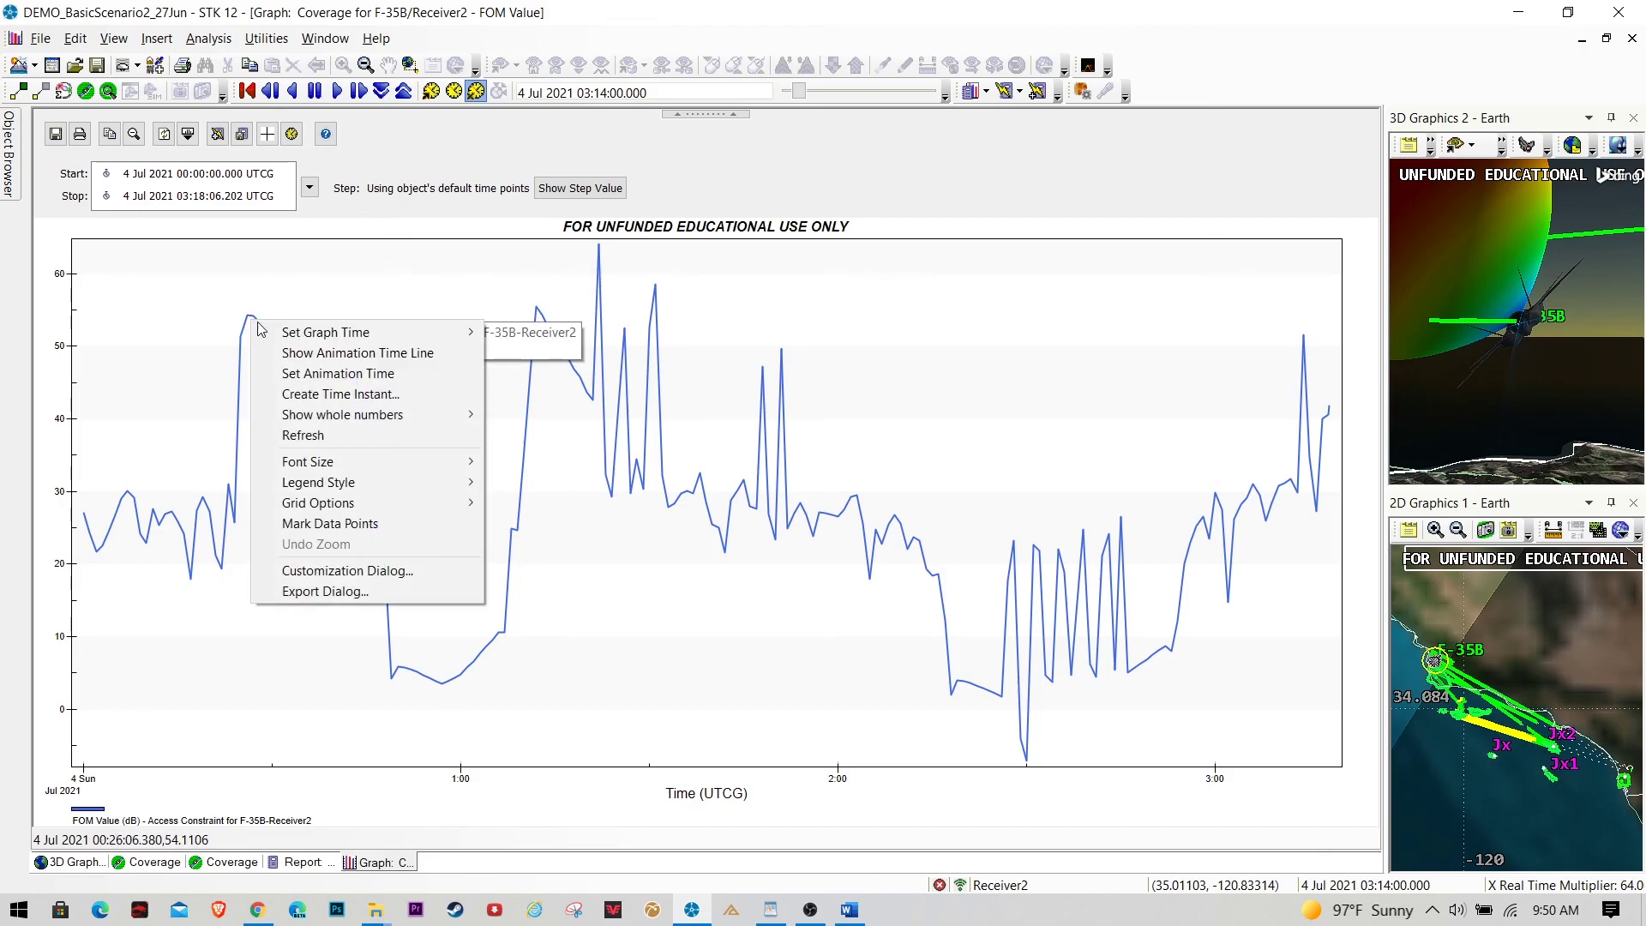
left_click(297, 377)
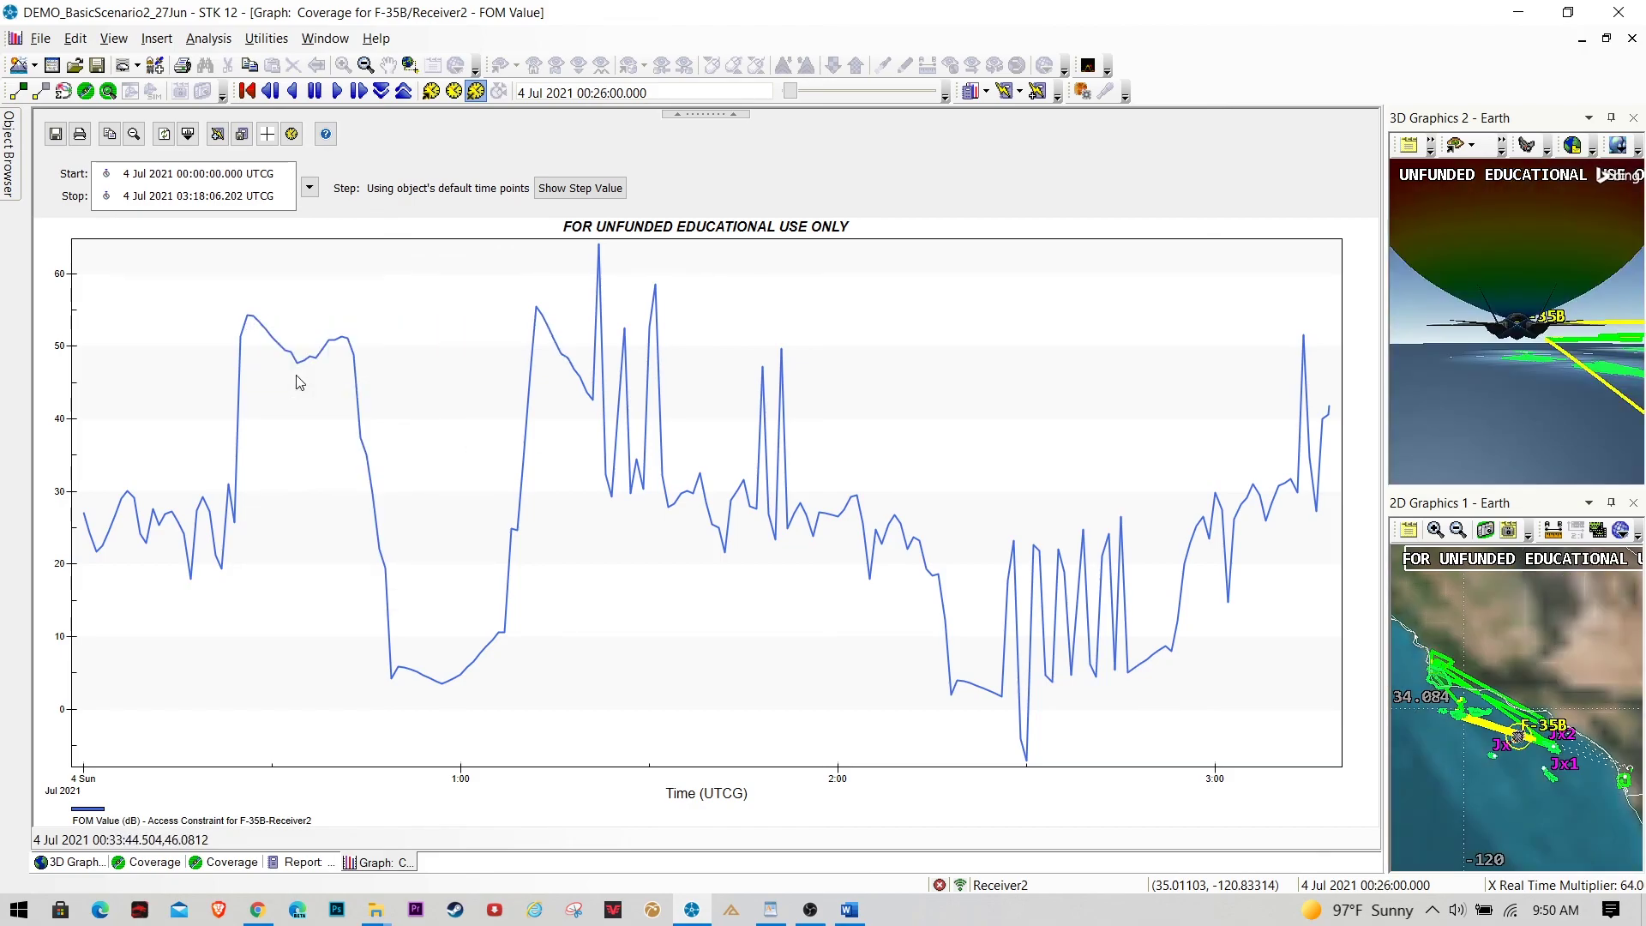
key("ctrl+Tab")
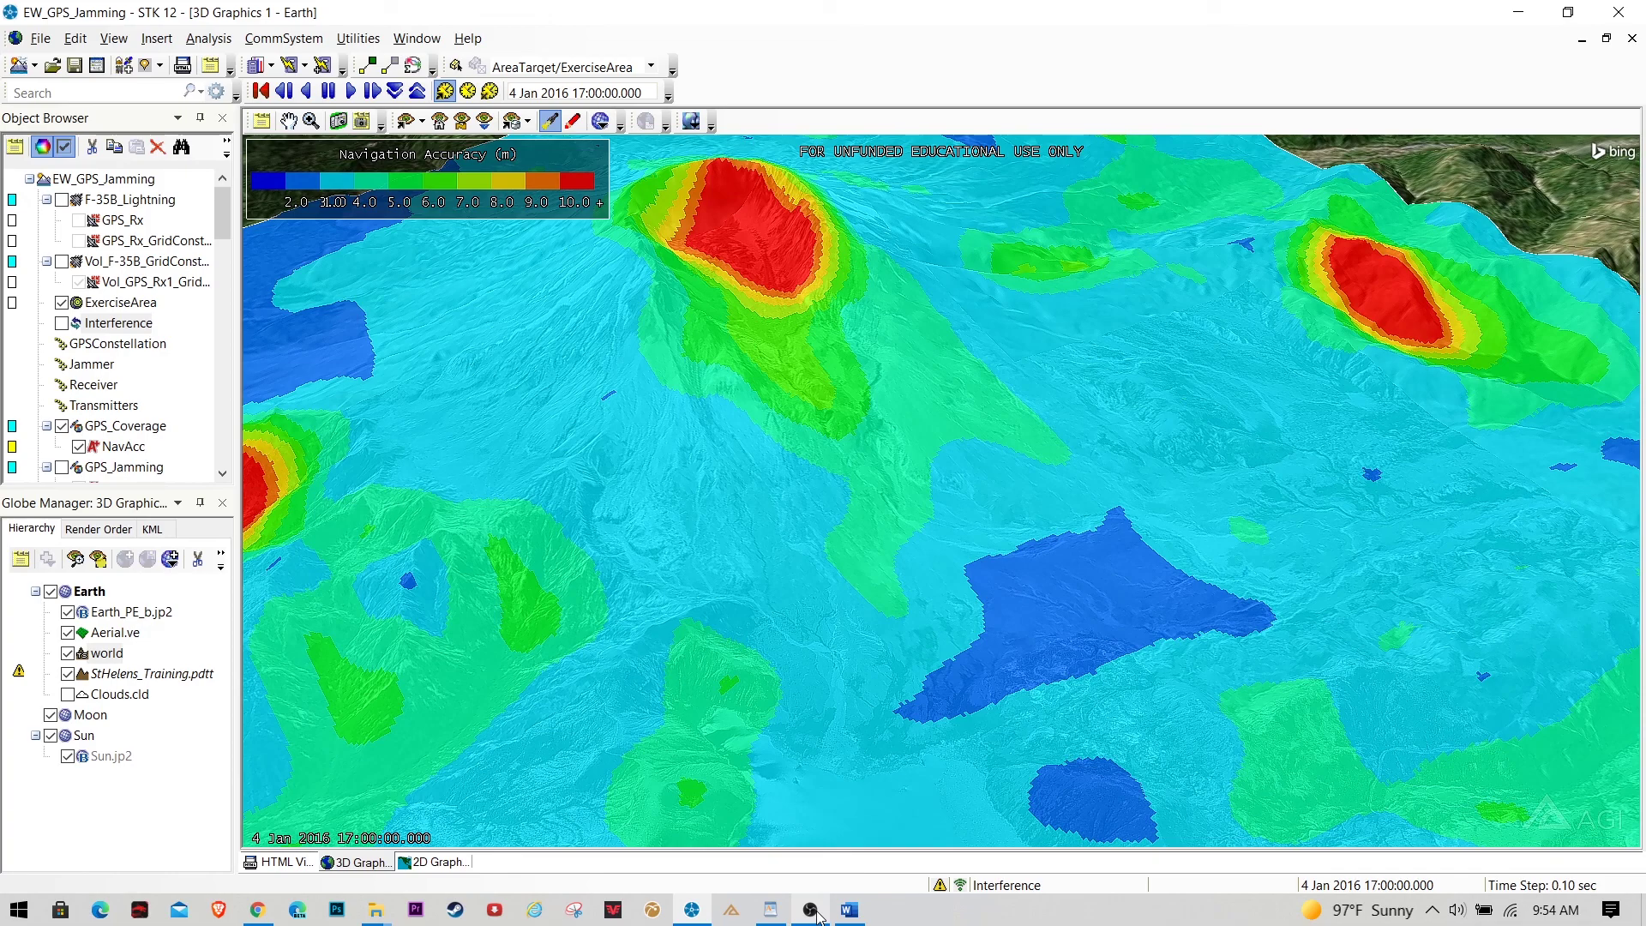
Rotate and zoom the 3D globe onto the red 10.0+ m Navigation Accuracy patch
left_click_drag(913, 542, 779, 365)
right_click_drag(871, 331, 872, 381)
left_click_drag(873, 380, 1168, 450)
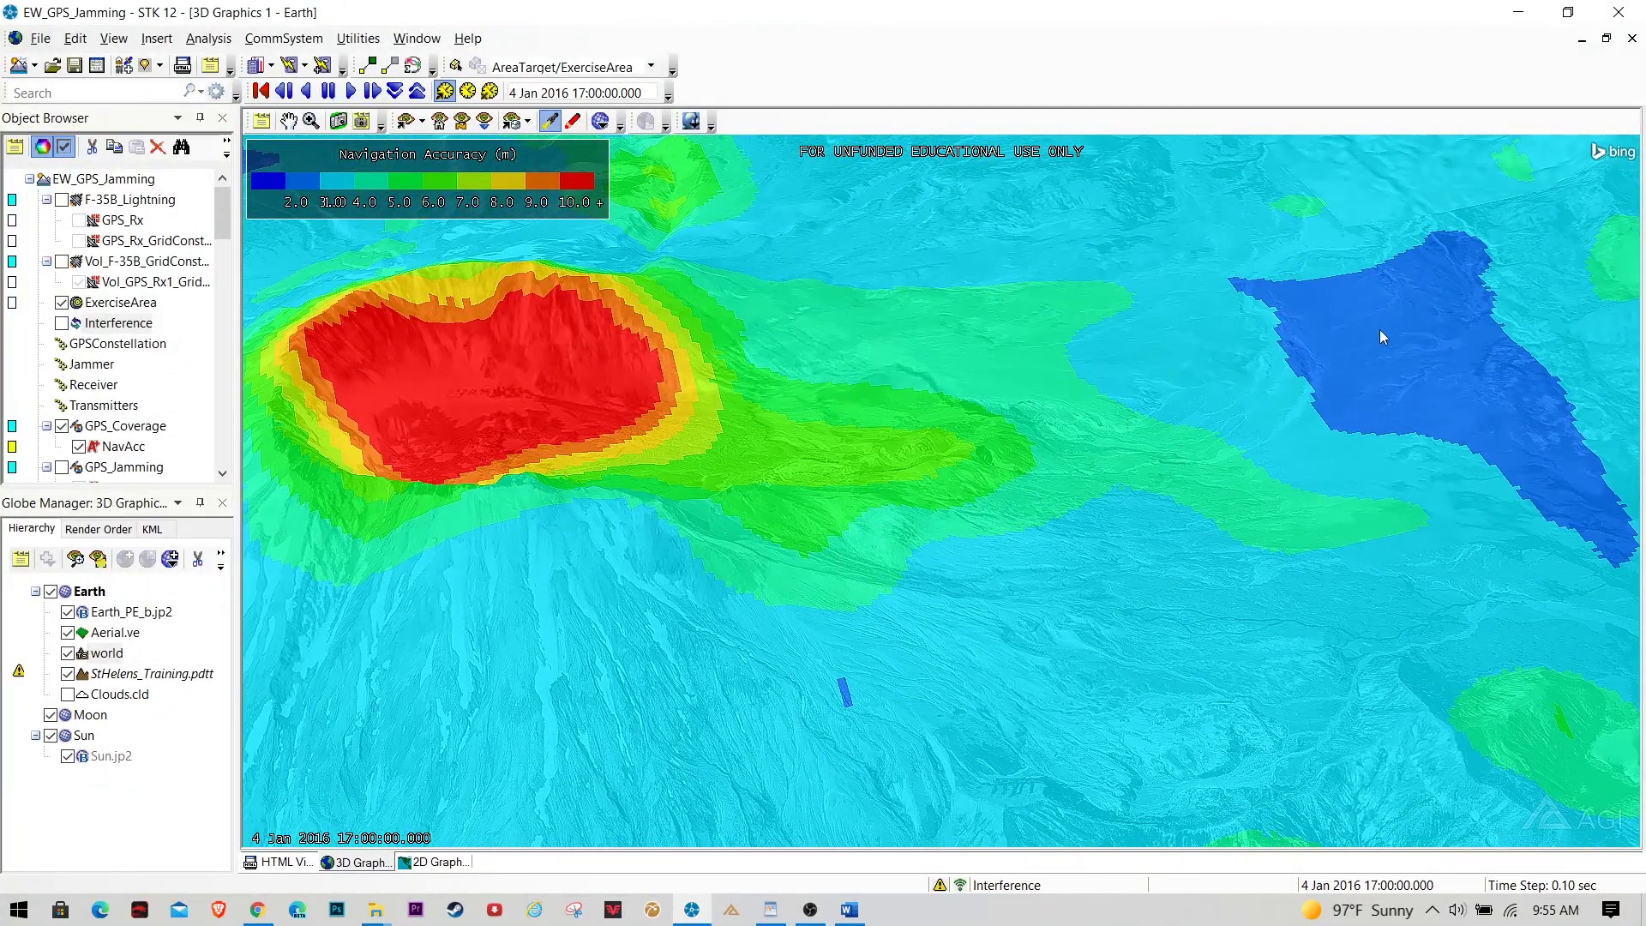